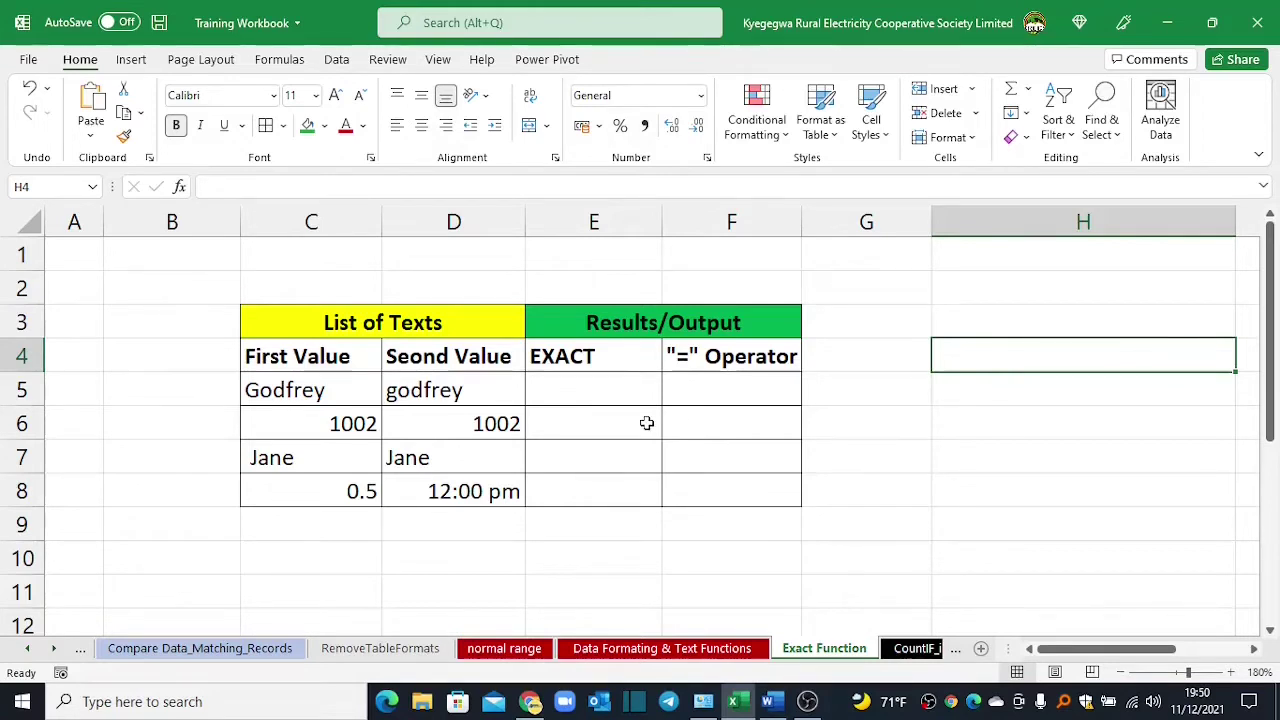
- Enter the formula =EXACT(C5,D5) in cell E5 to compare the first and second values of that row
click(570, 386)
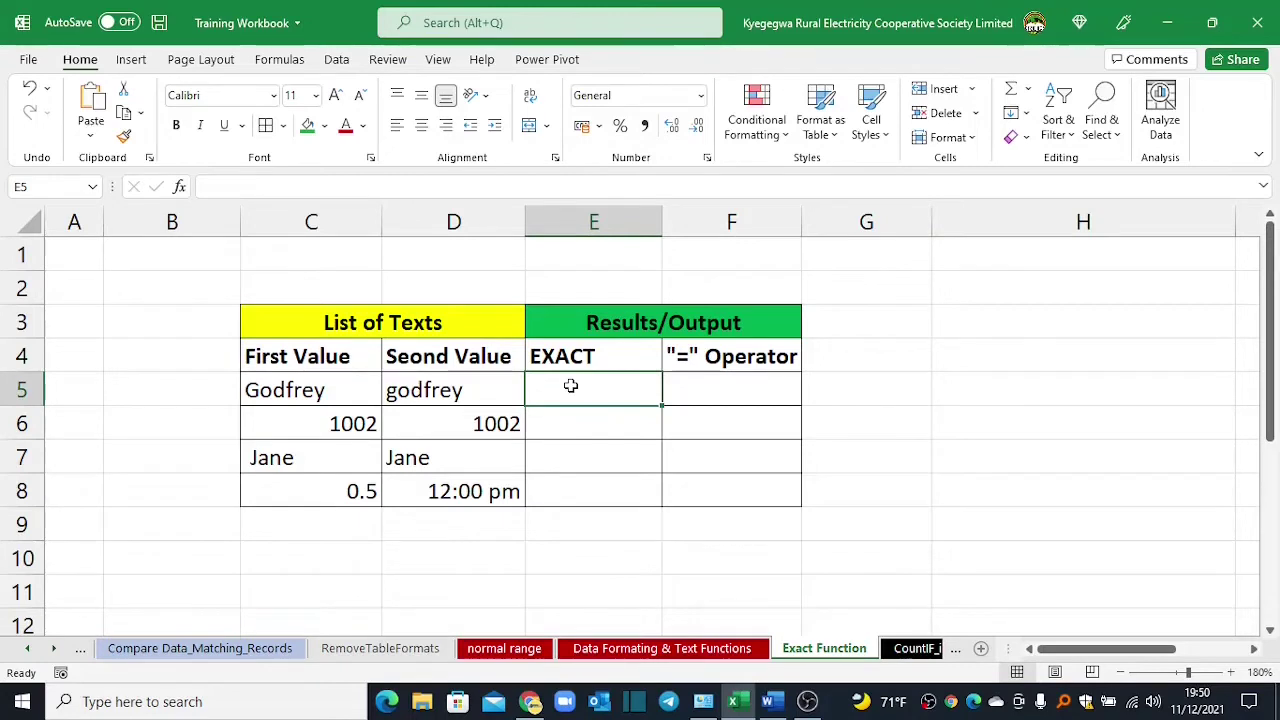
text(=)
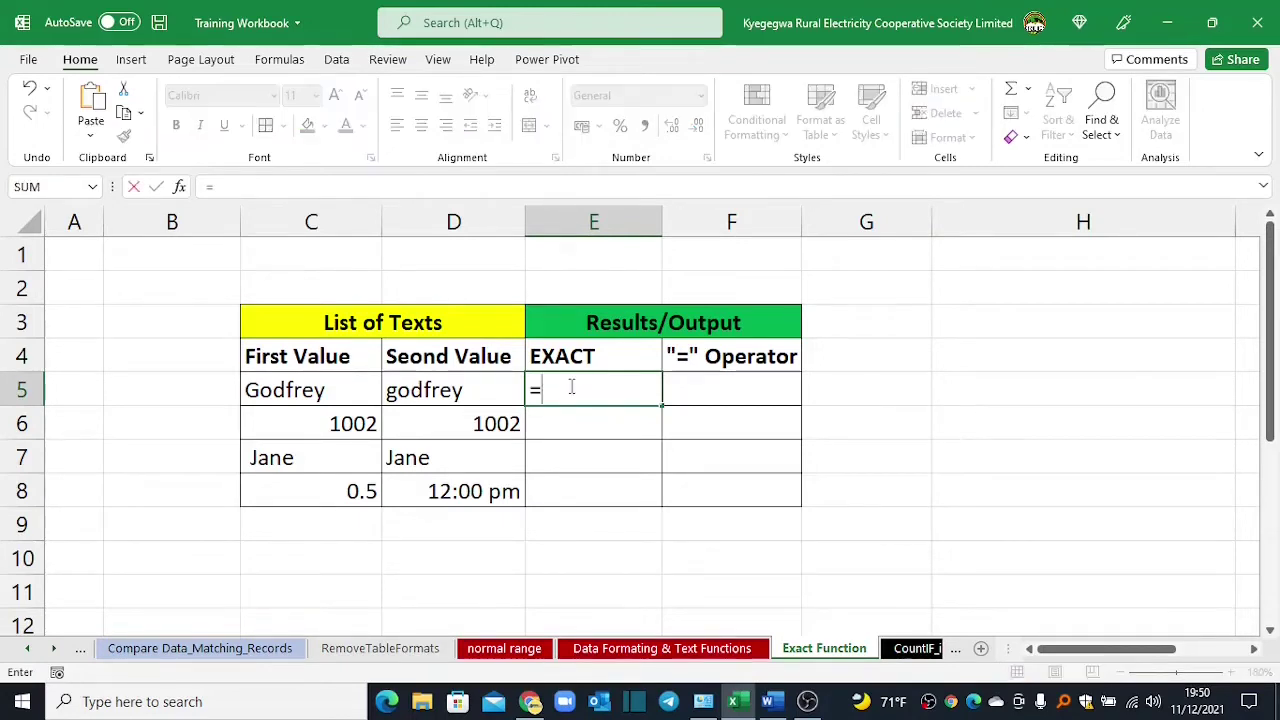
text(exact)
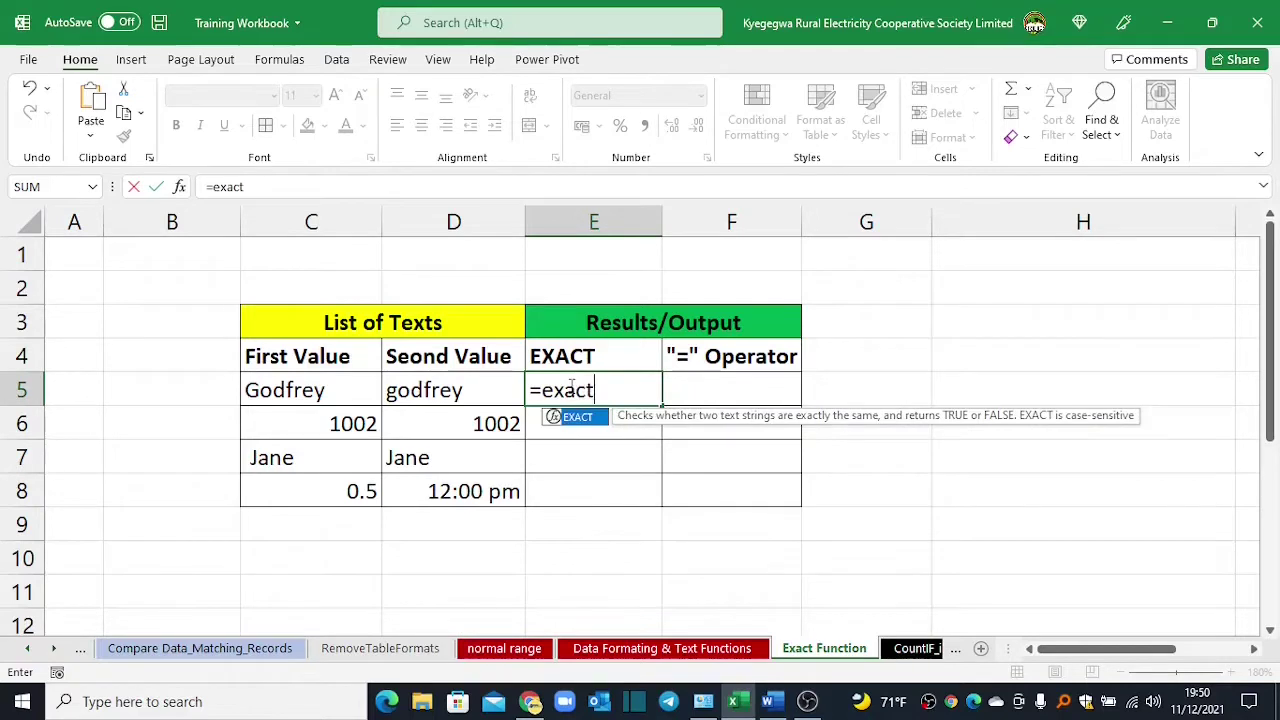
key(Tab)
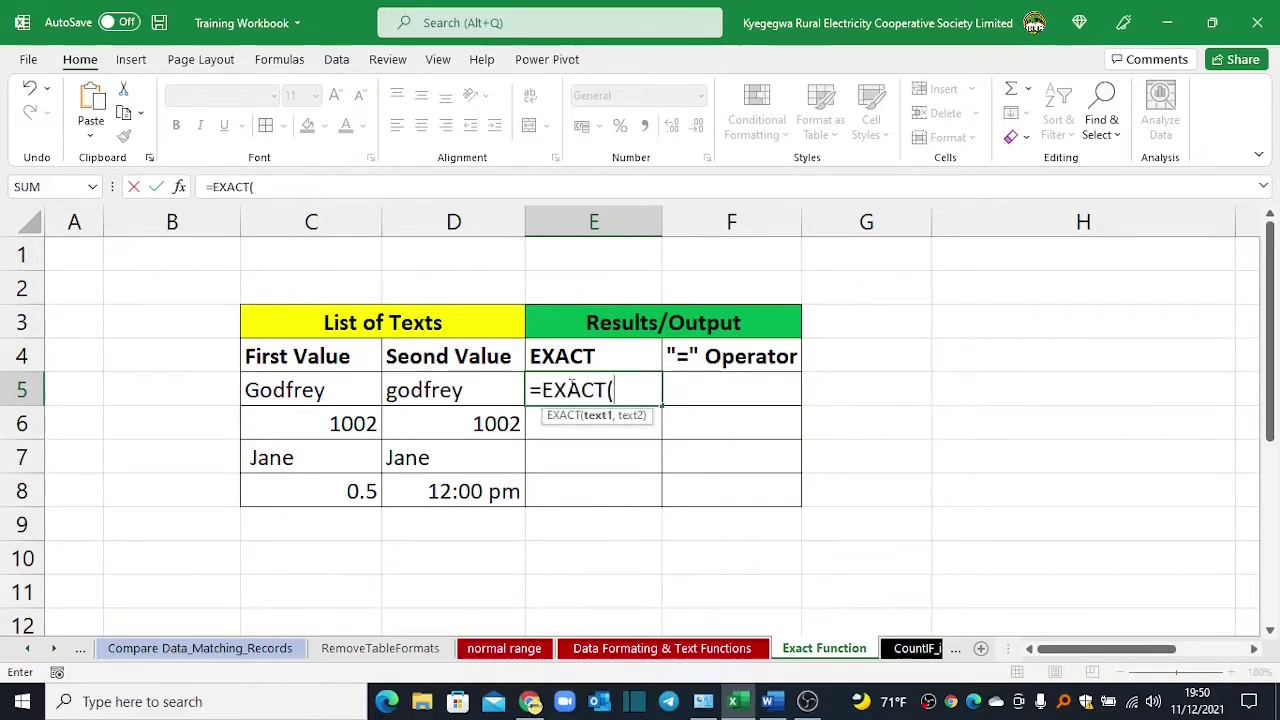
click(306, 390)
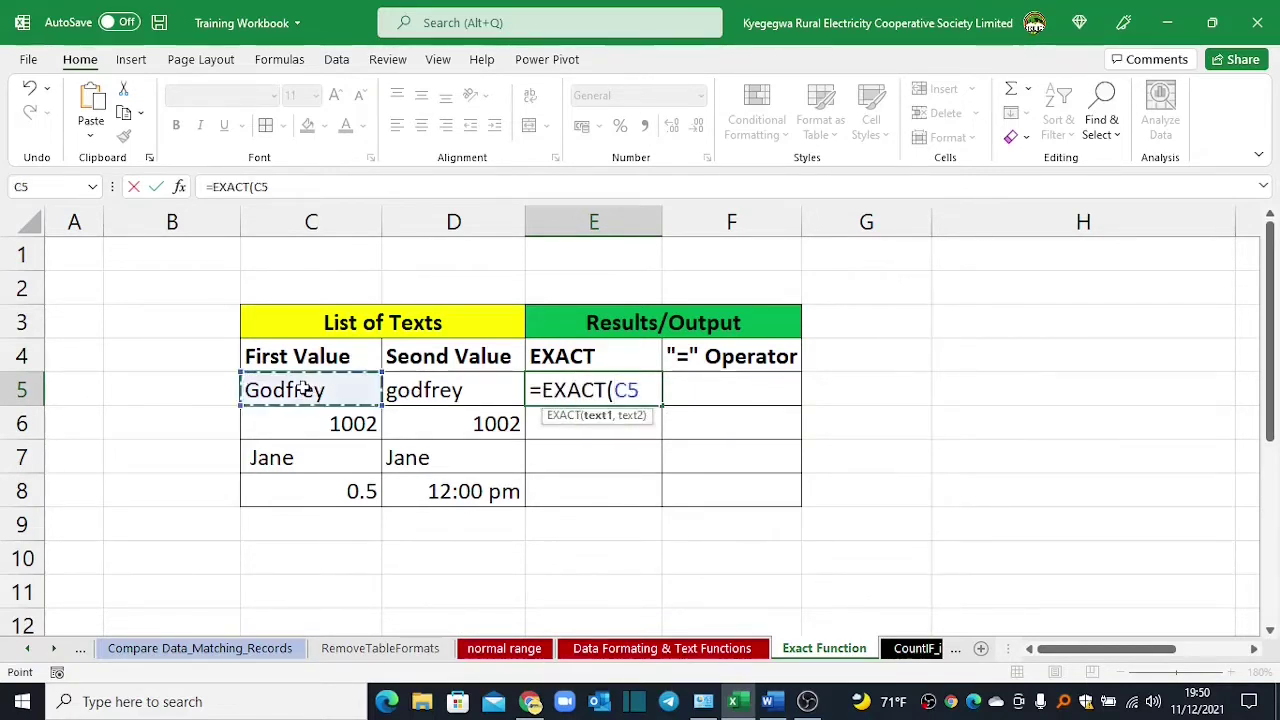
text(,)
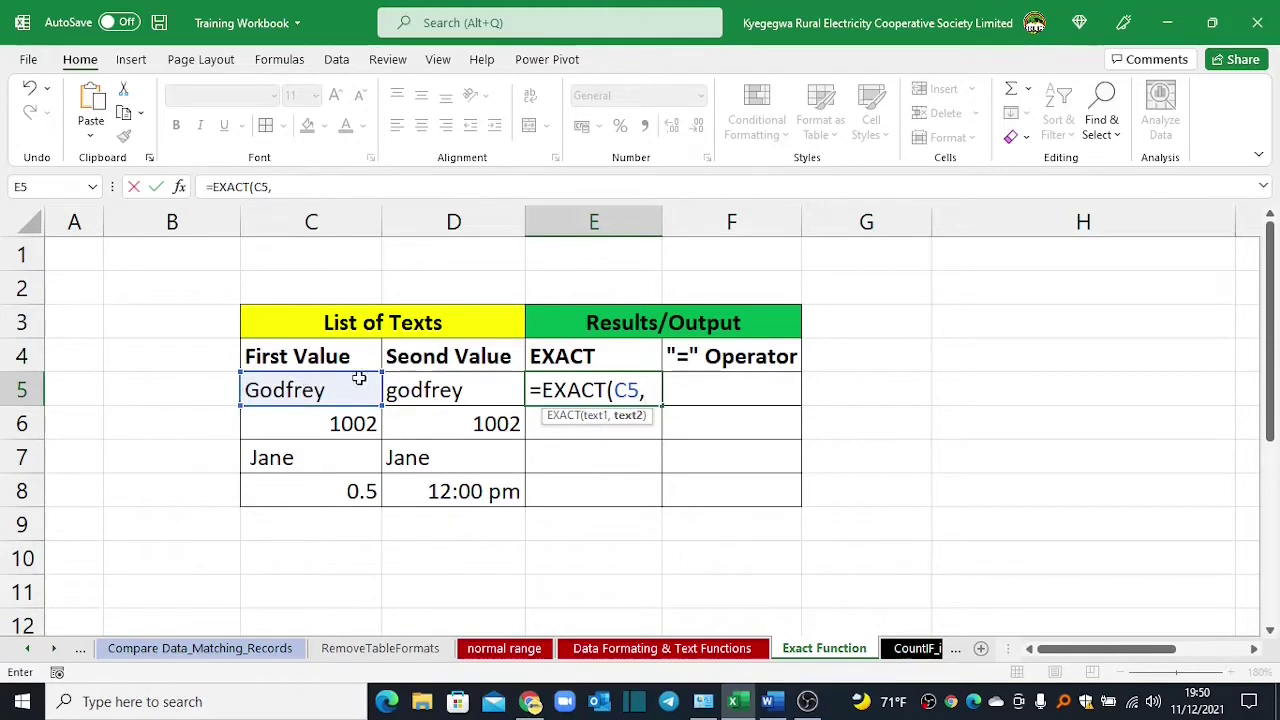
click(418, 386)
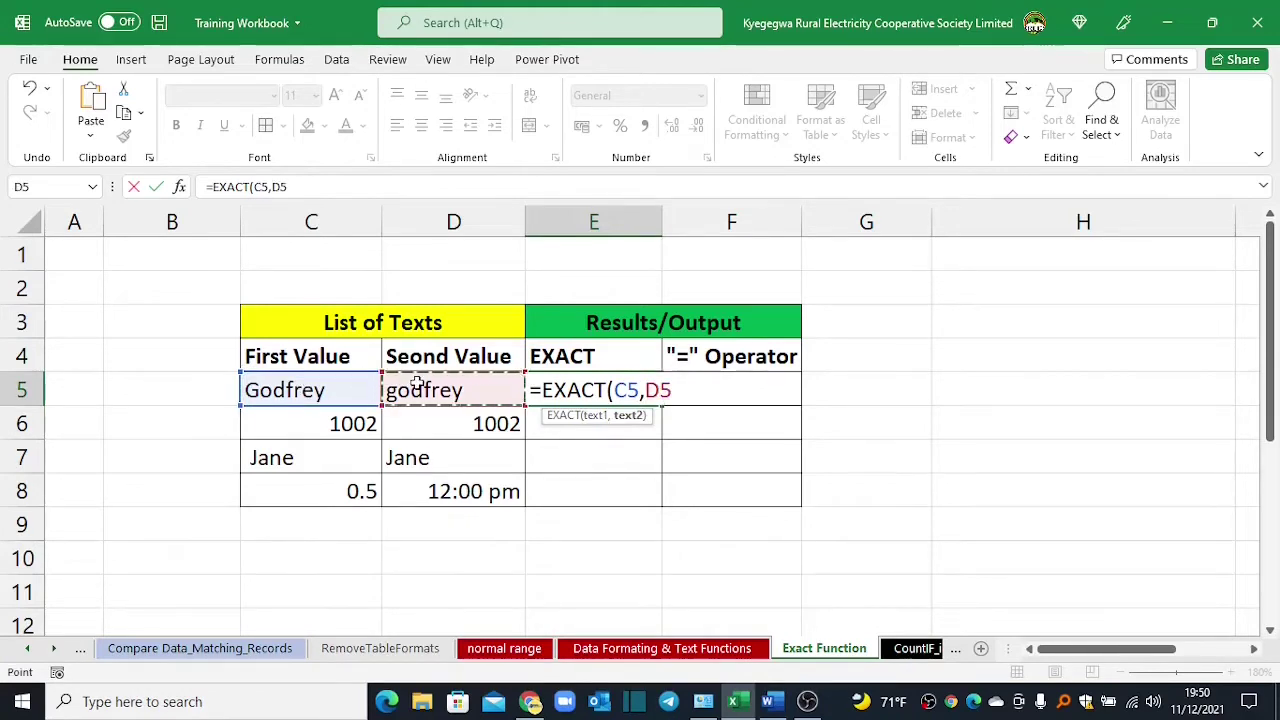
text())
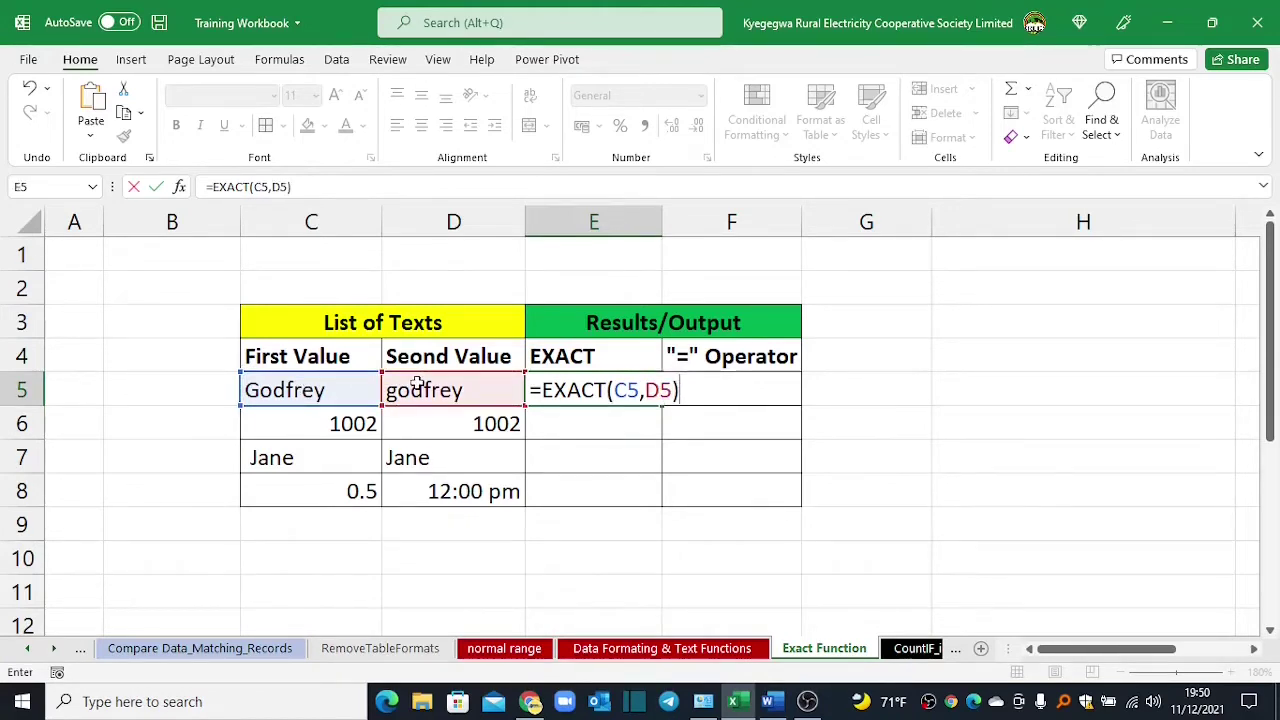
key(Return)
- Fill the EXACT formula from E5 down through E8
click(562, 390)
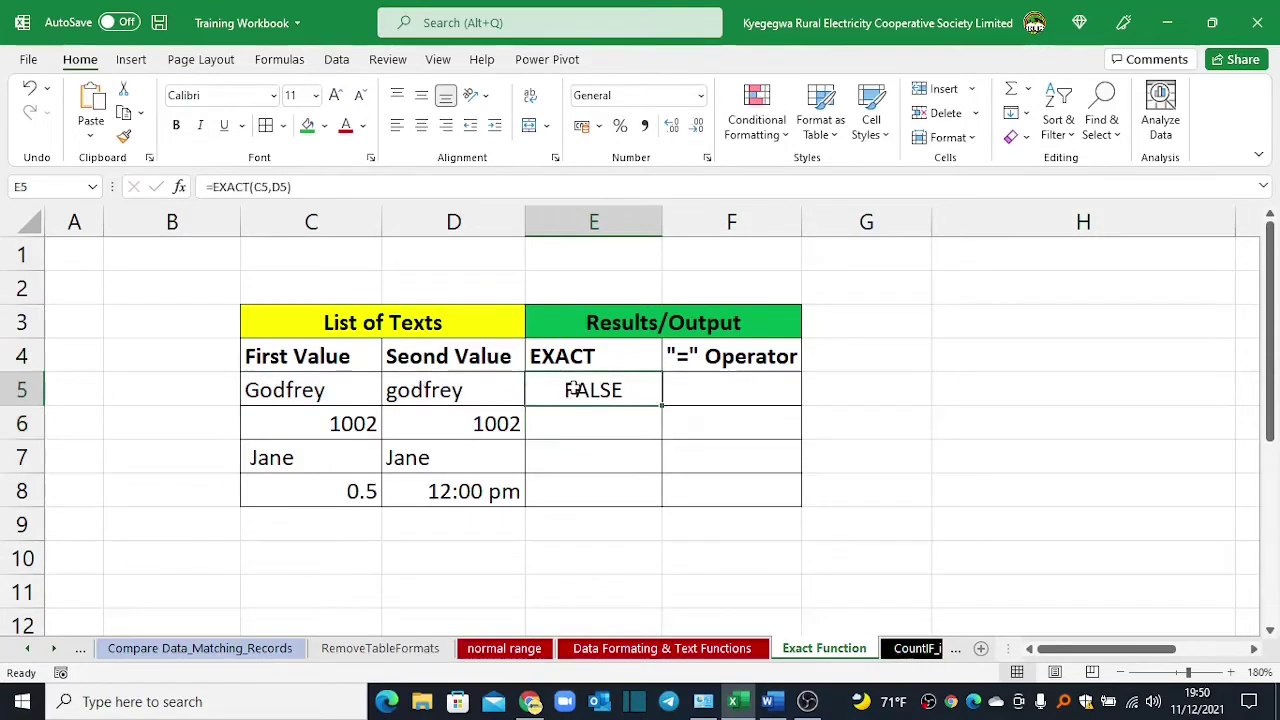
double_click(661, 407)
click(574, 425)
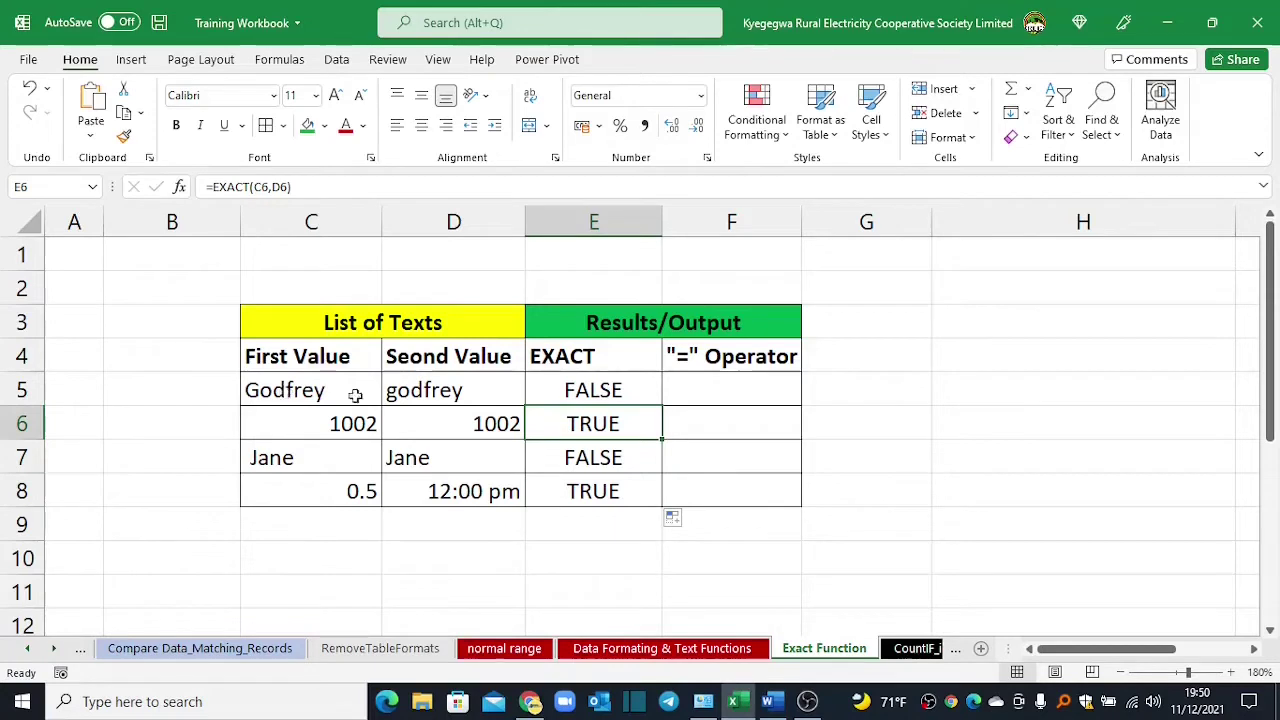
- Compare the first and second values in rows 5 and 6 with their EXACT results, checking letter case and numbers
key(Up)
key(Left)
key(Left)
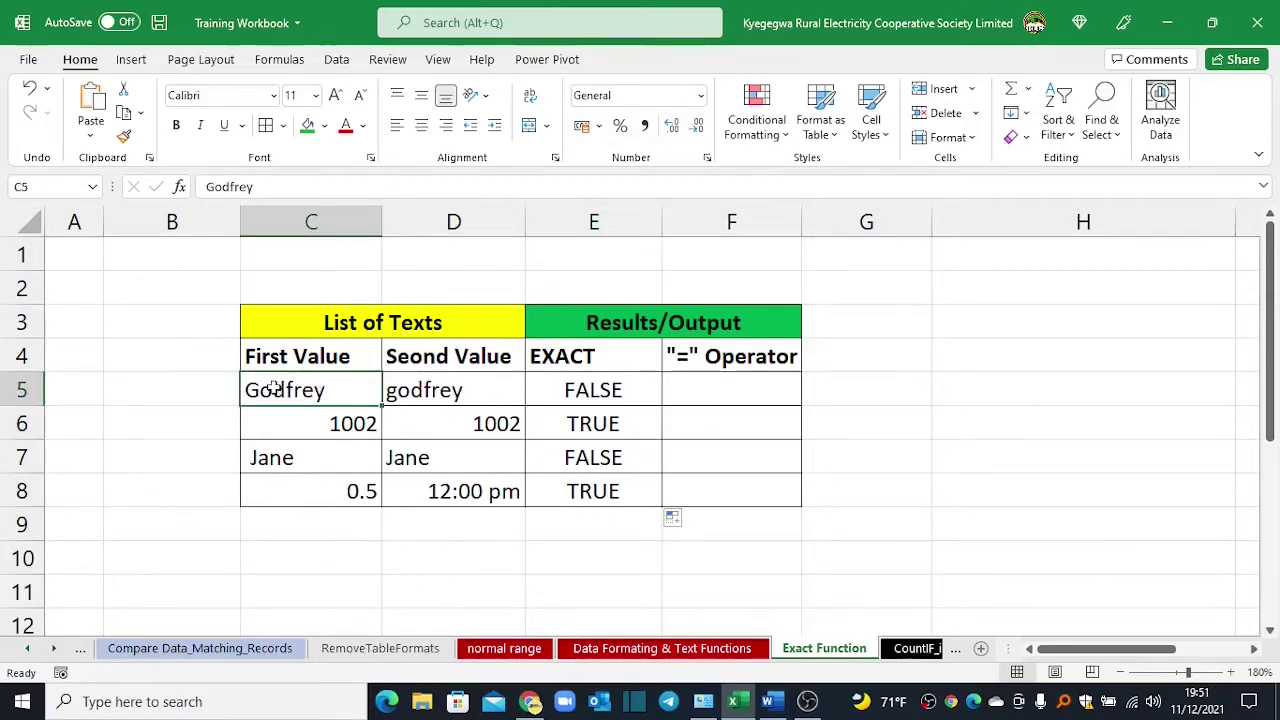
drag(389, 390, 455, 390)
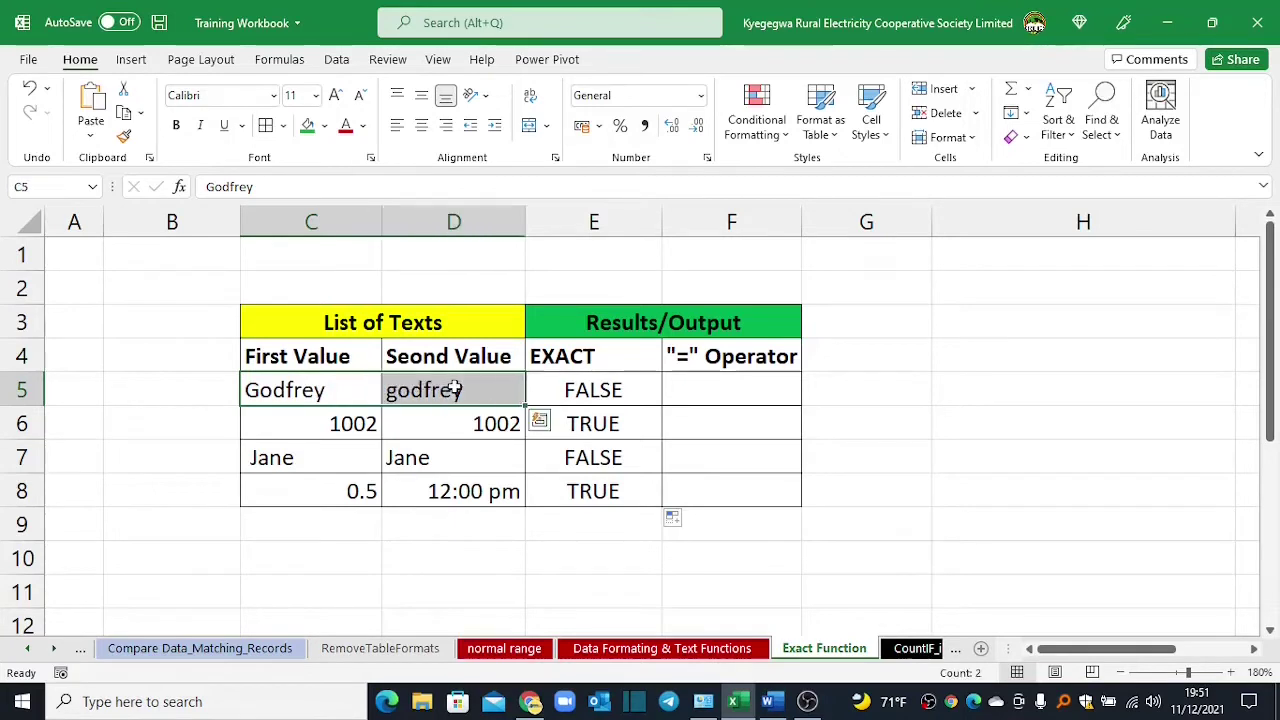
click(420, 390)
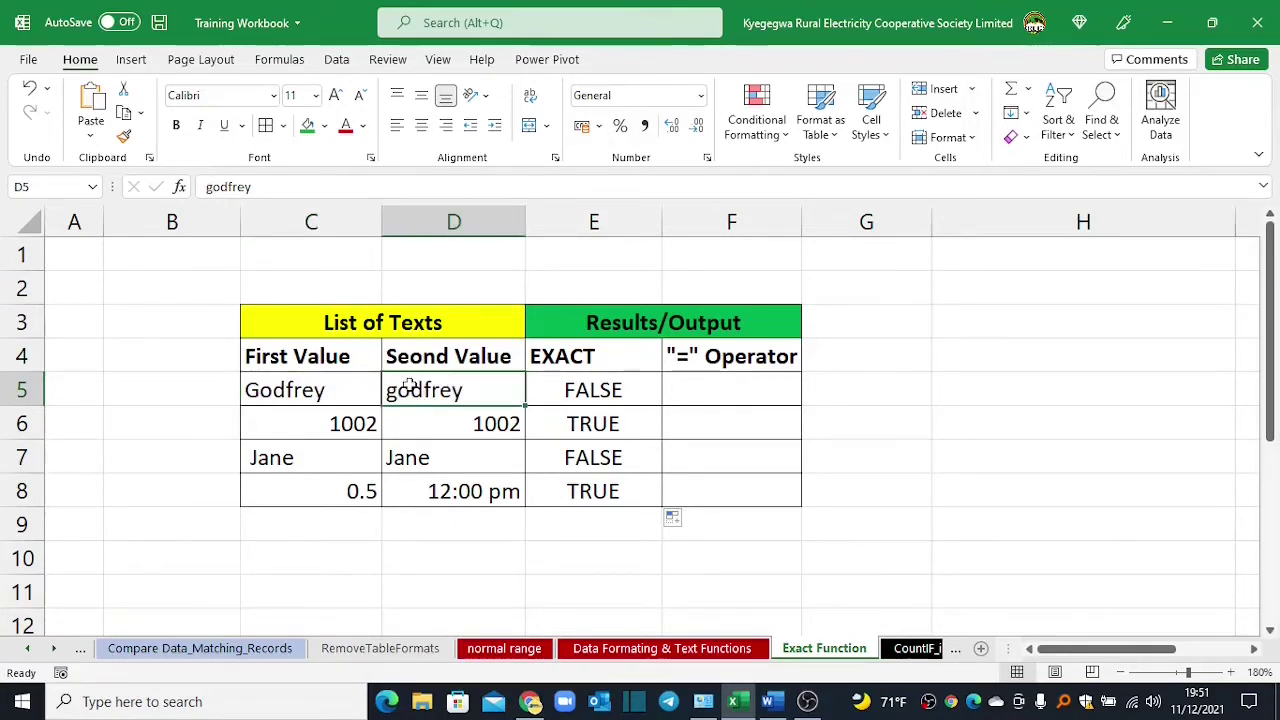
click(290, 388)
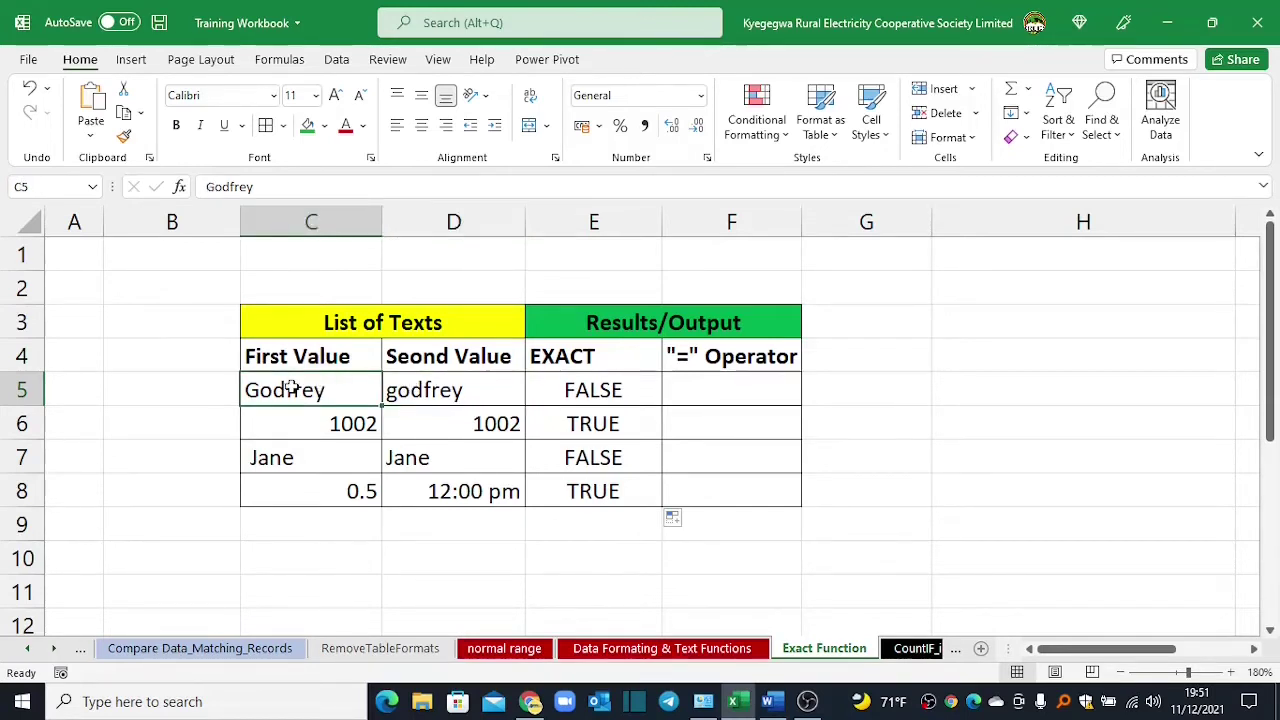
drag(306, 395, 578, 391)
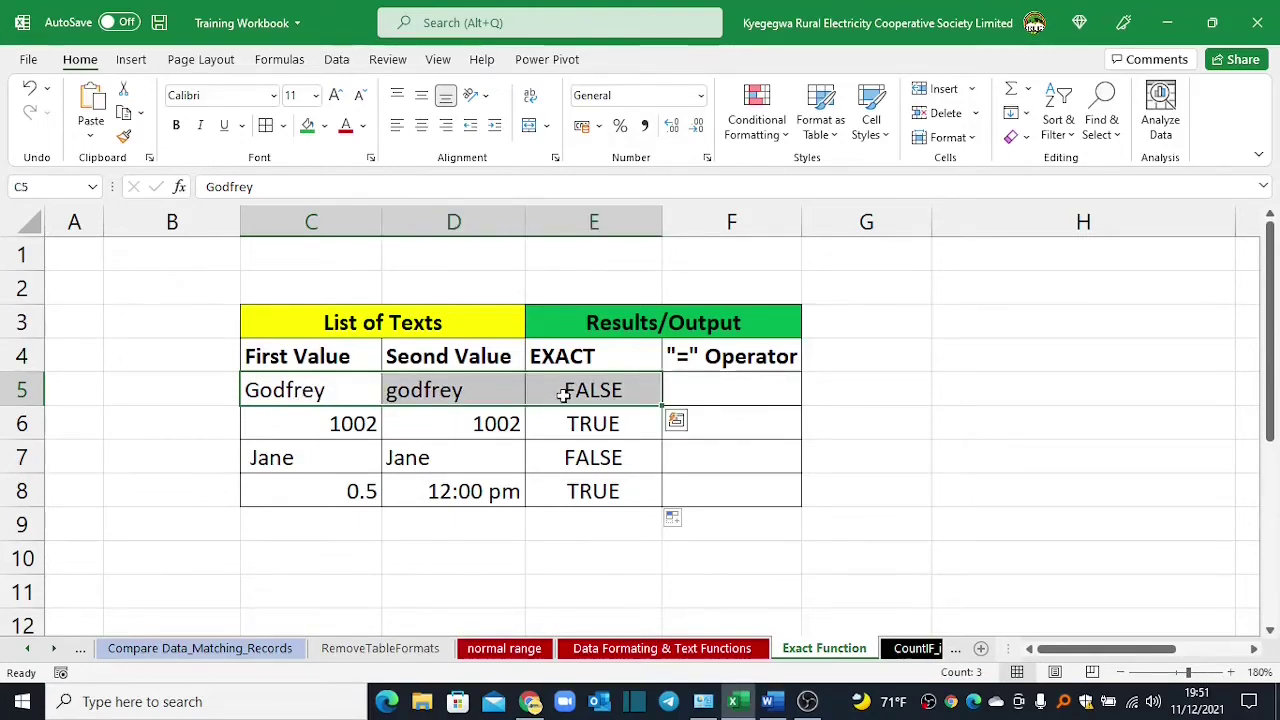
click(266, 420)
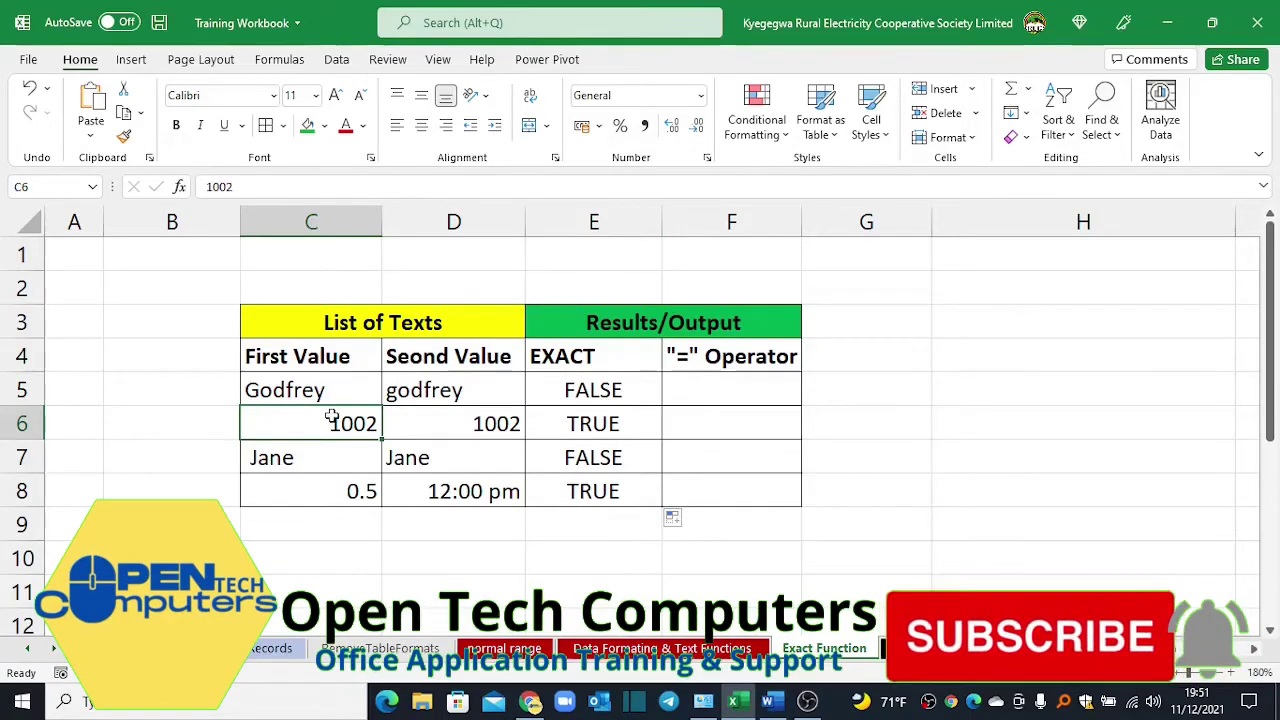
drag(334, 420, 515, 423)
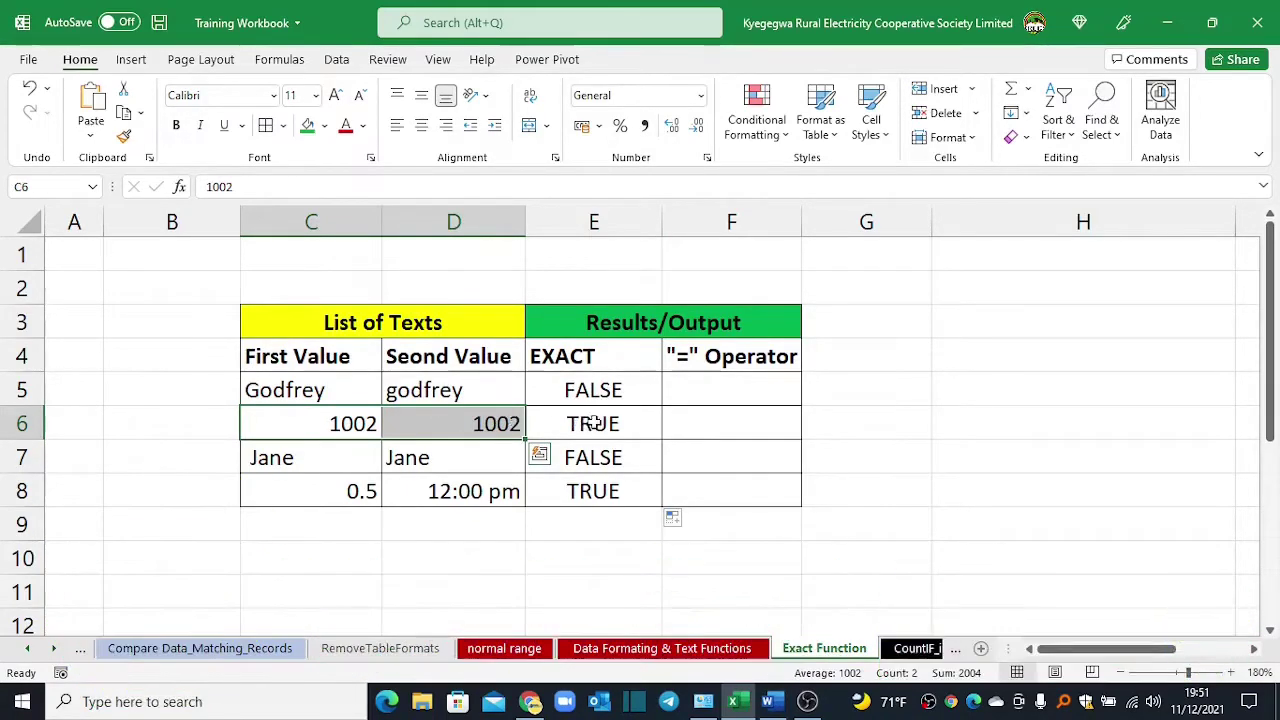
click(594, 423)
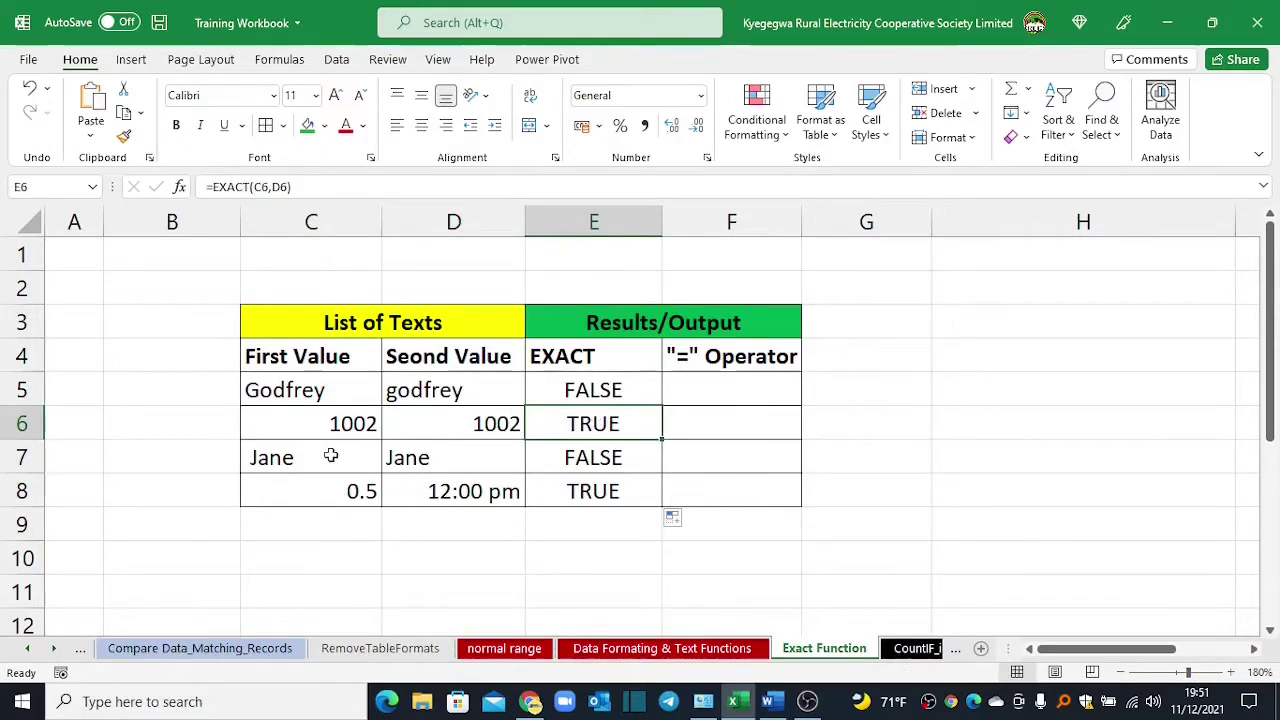
- Compare the text entries in C7 and D7 with the EXACT result in E7, checking for extra spaces
click(425, 459)
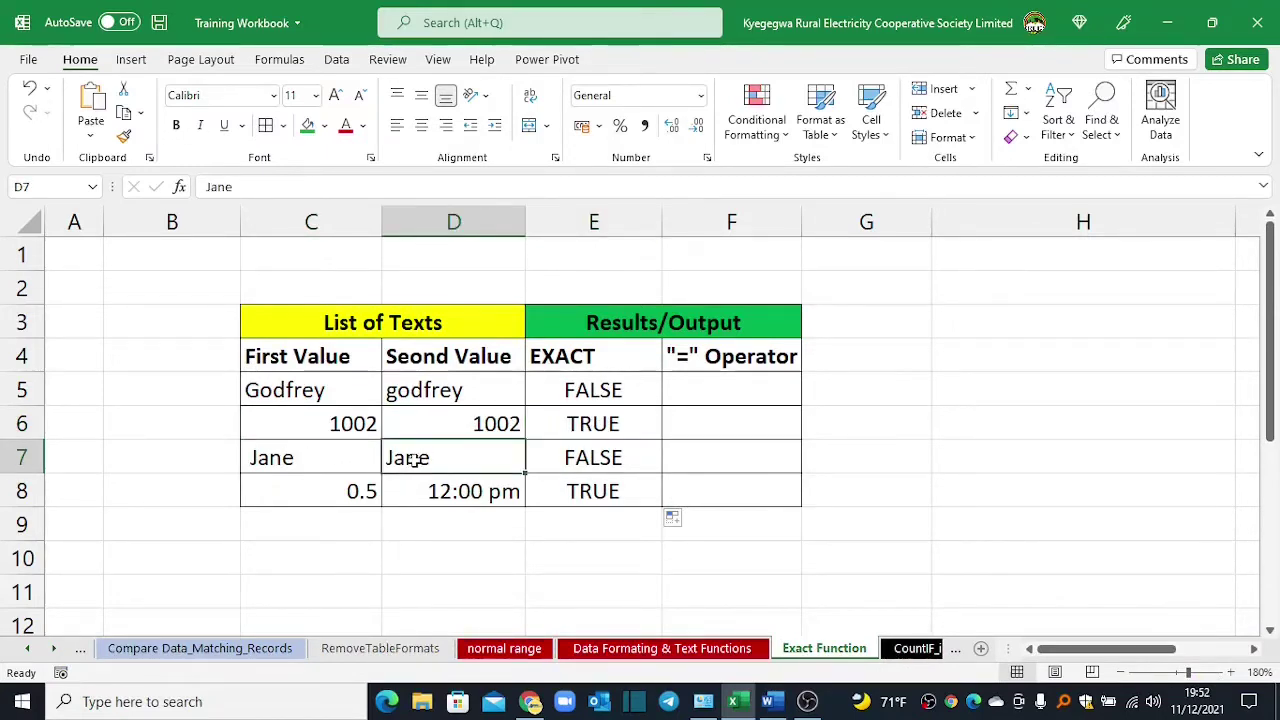
click(262, 456)
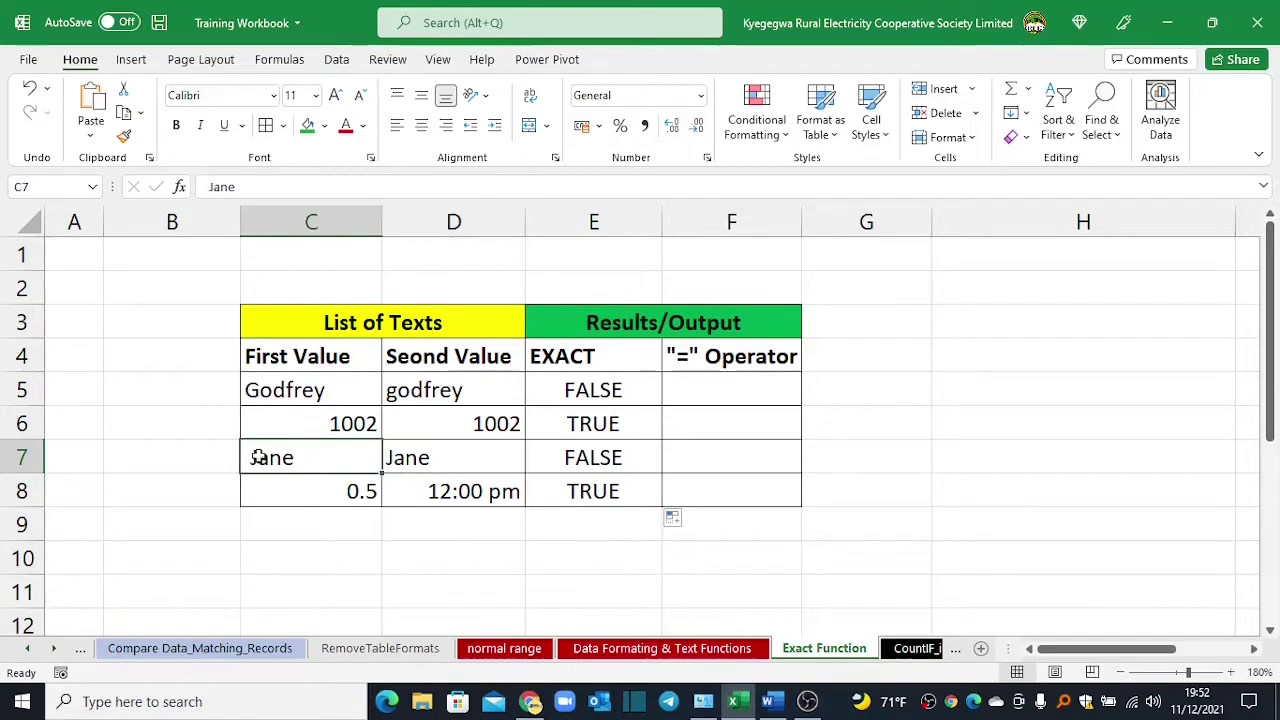
click(594, 458)
click(270, 458)
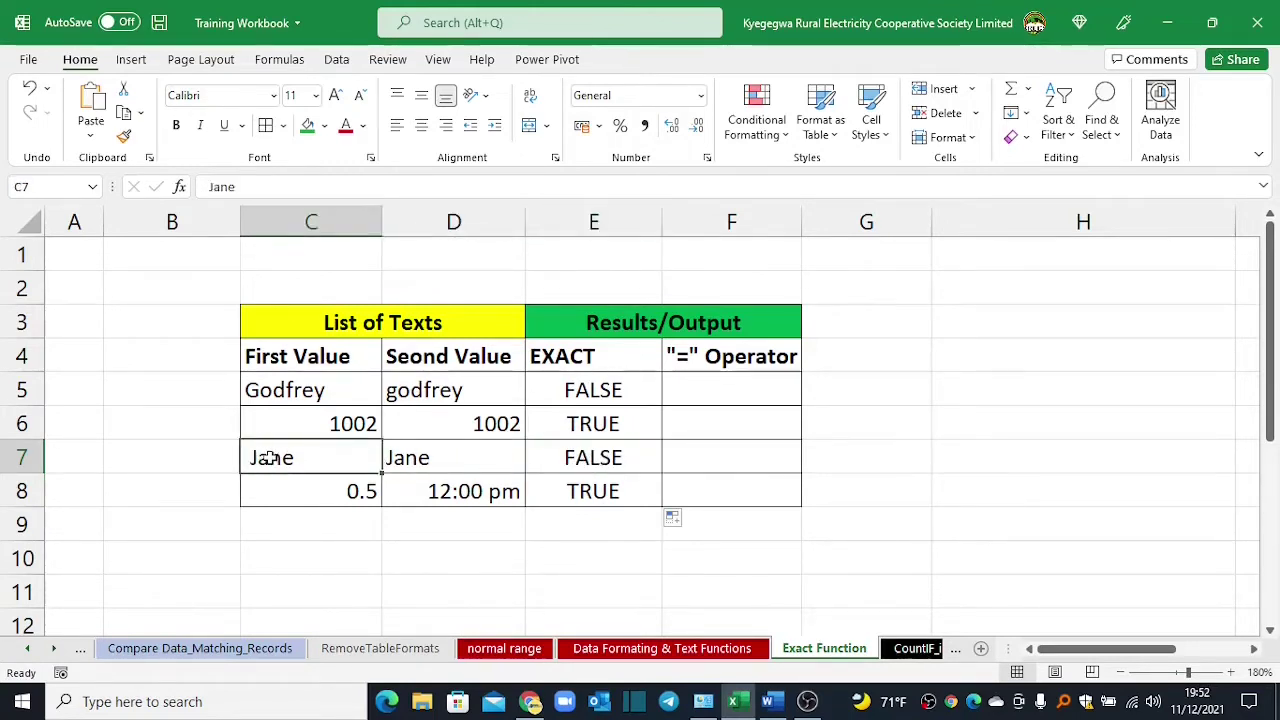
click(414, 459)
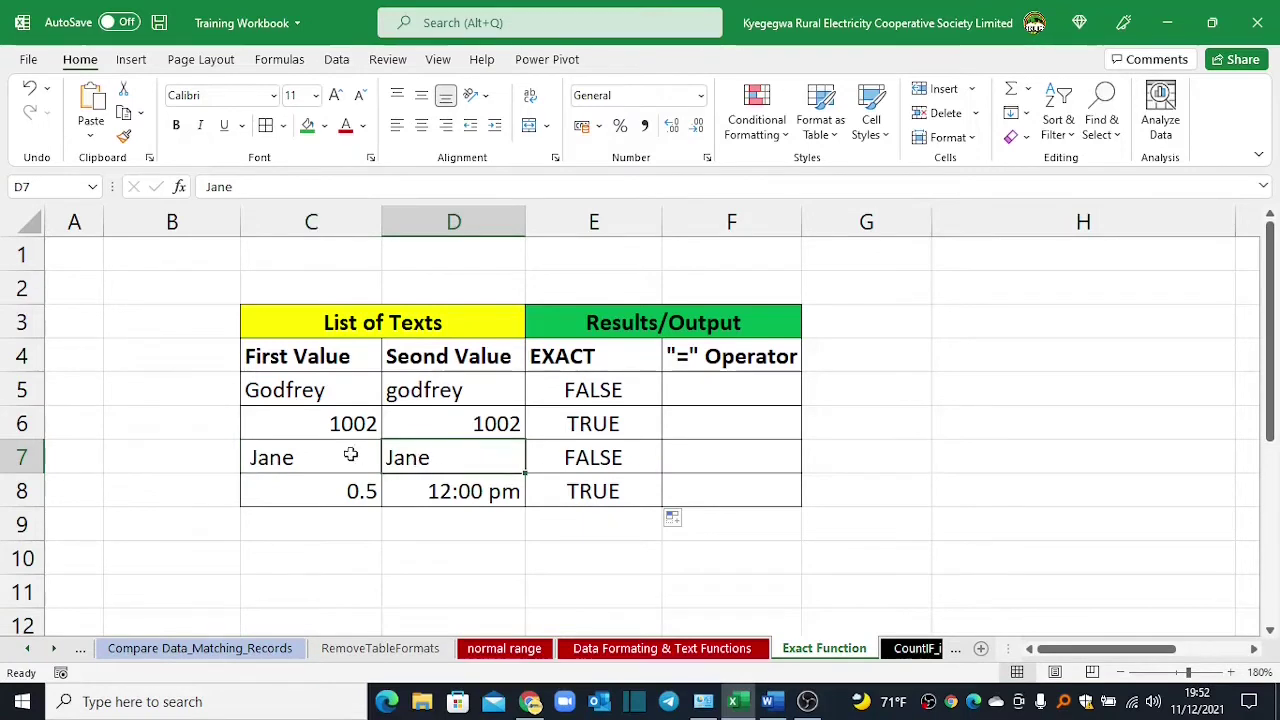
click(270, 457)
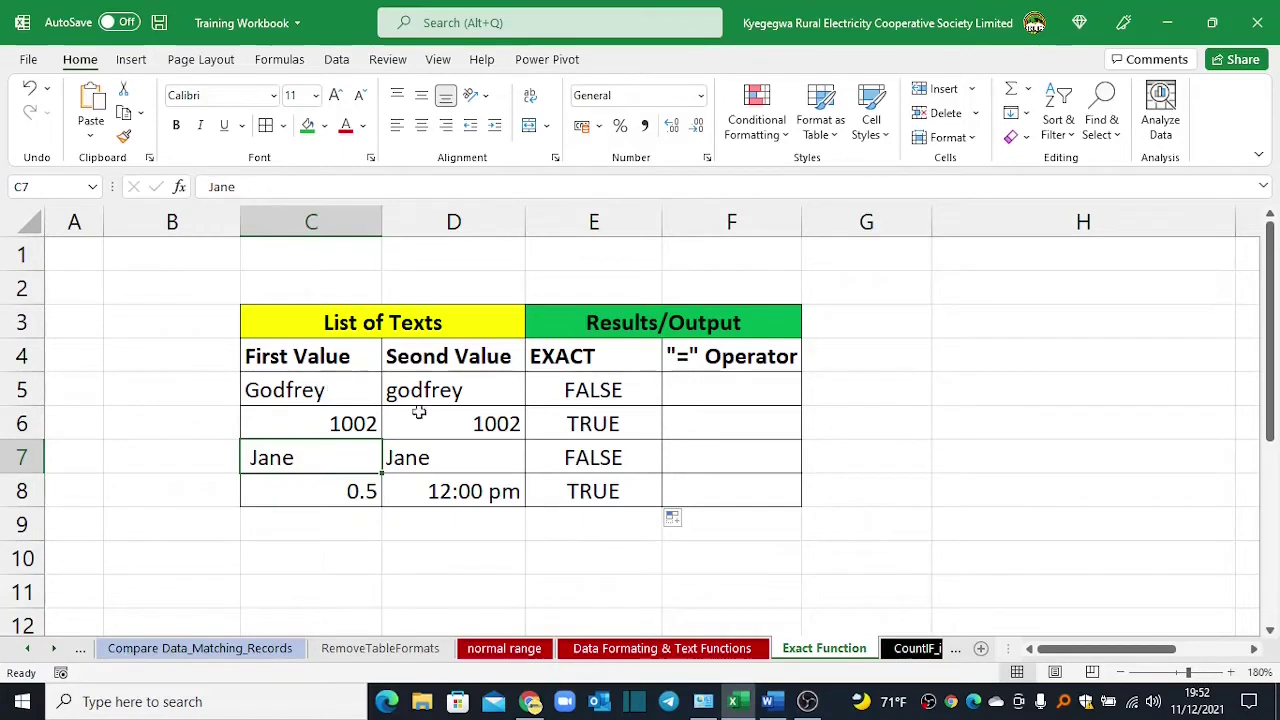
click(408, 457)
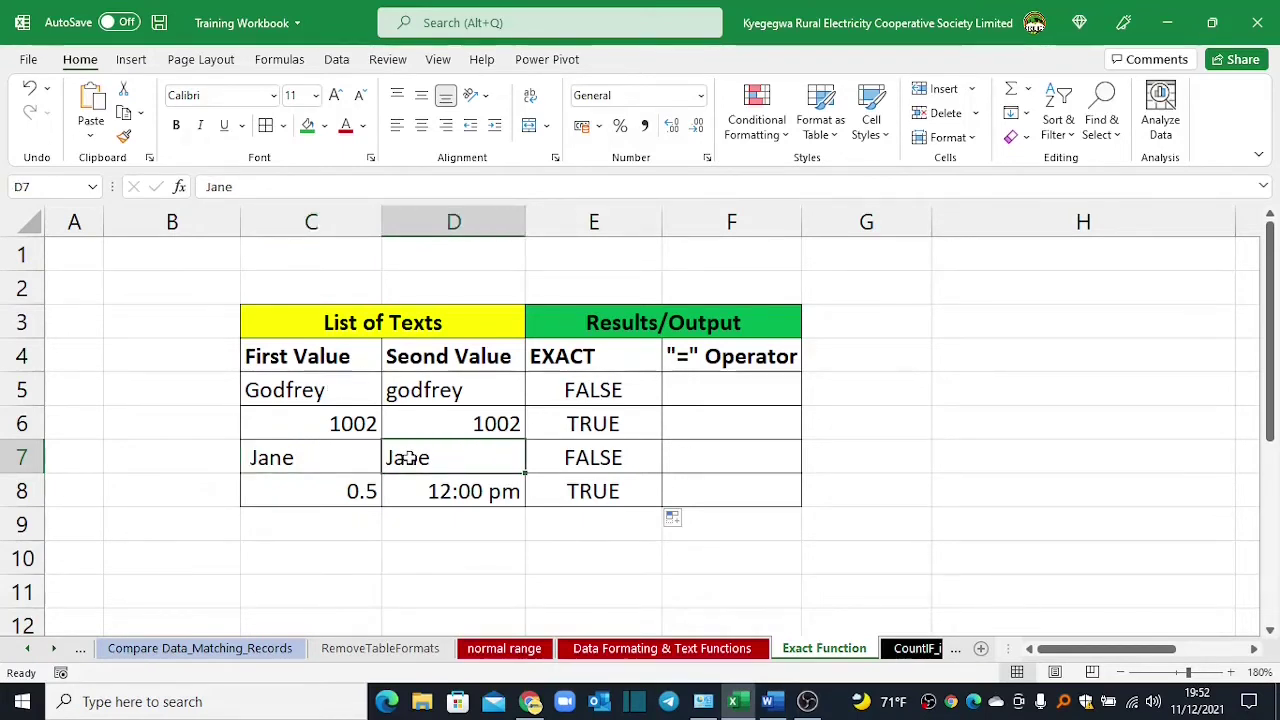
- Remove the leading space from the text in C7 and check the EXACT result in E7
click(270, 457)
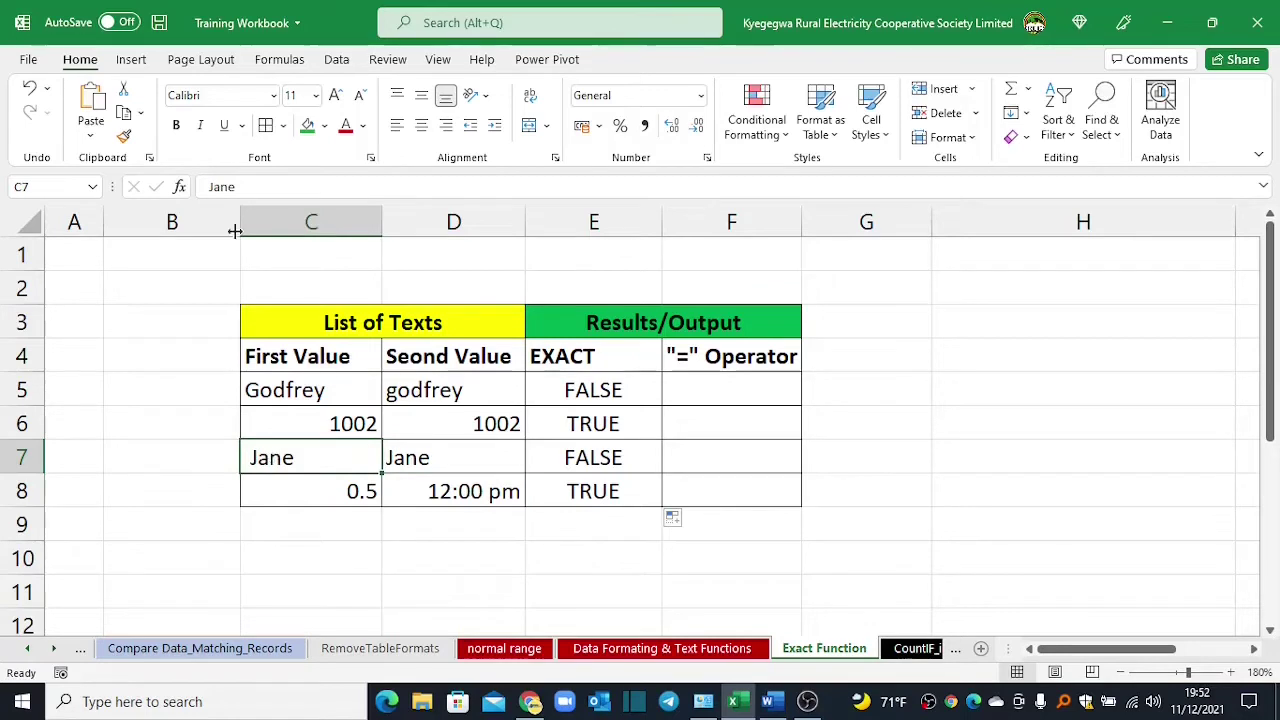
click(209, 187)
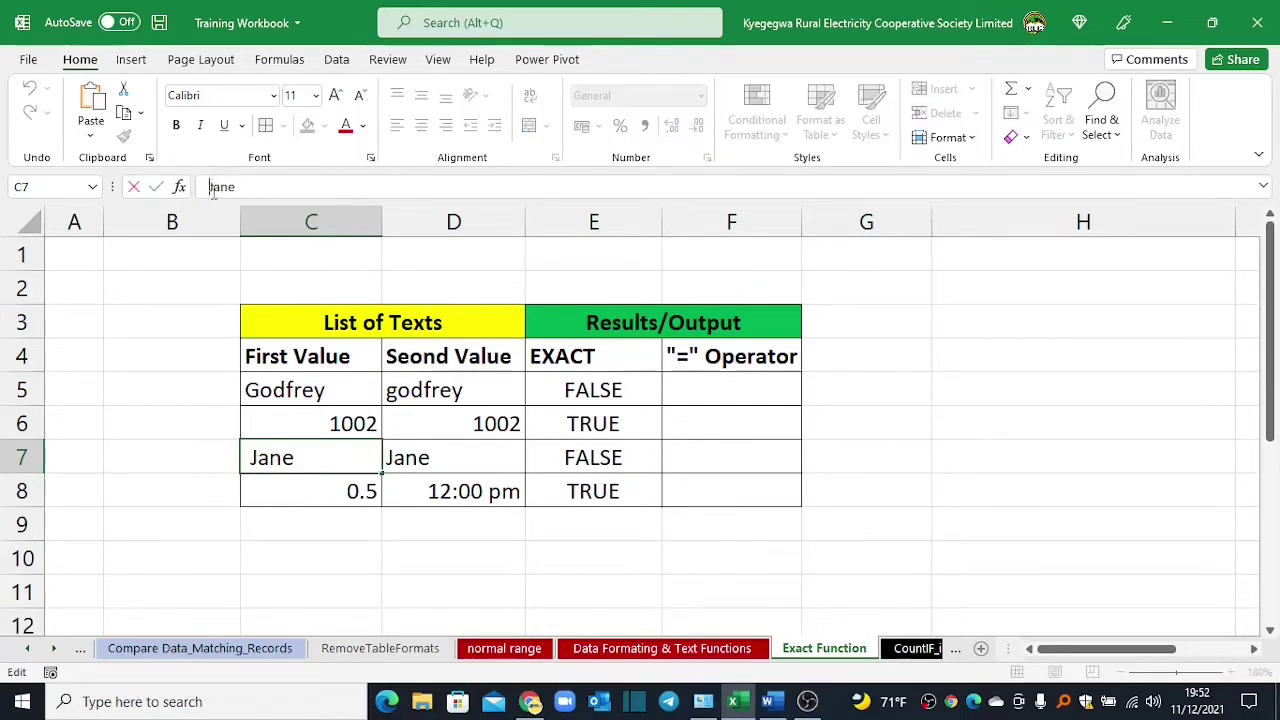
key(BackSpace)
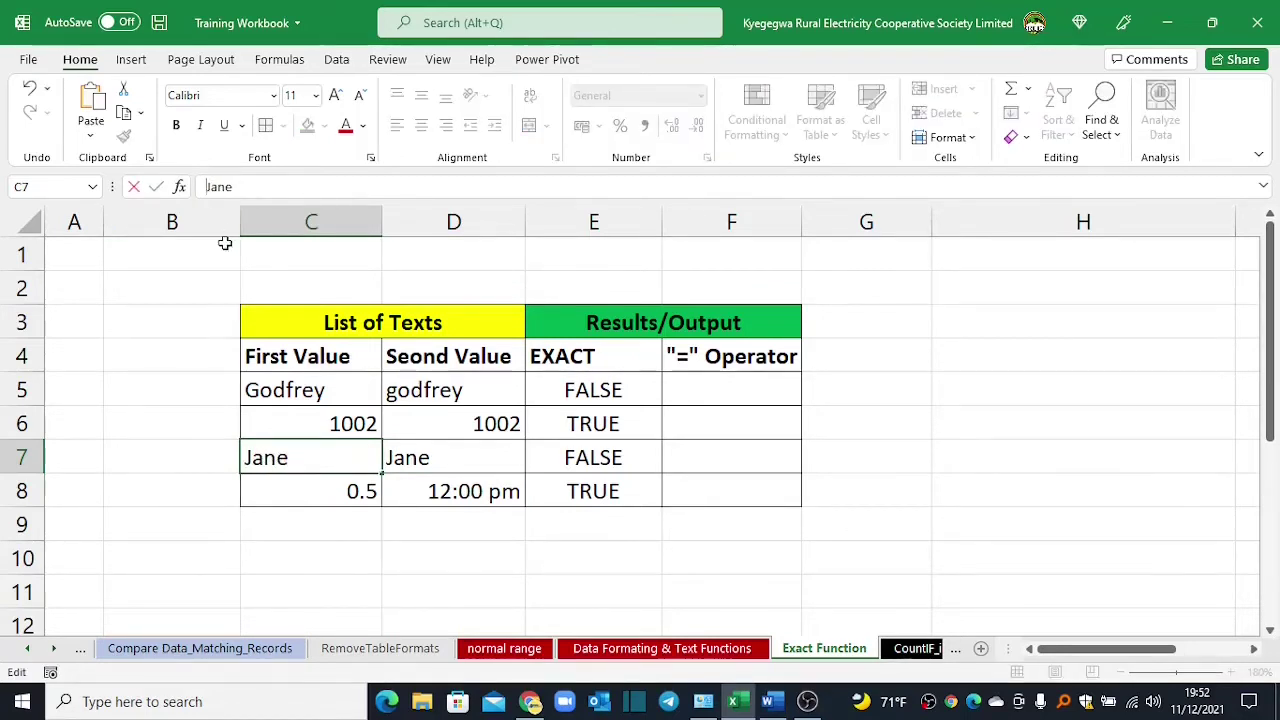
key(Return)
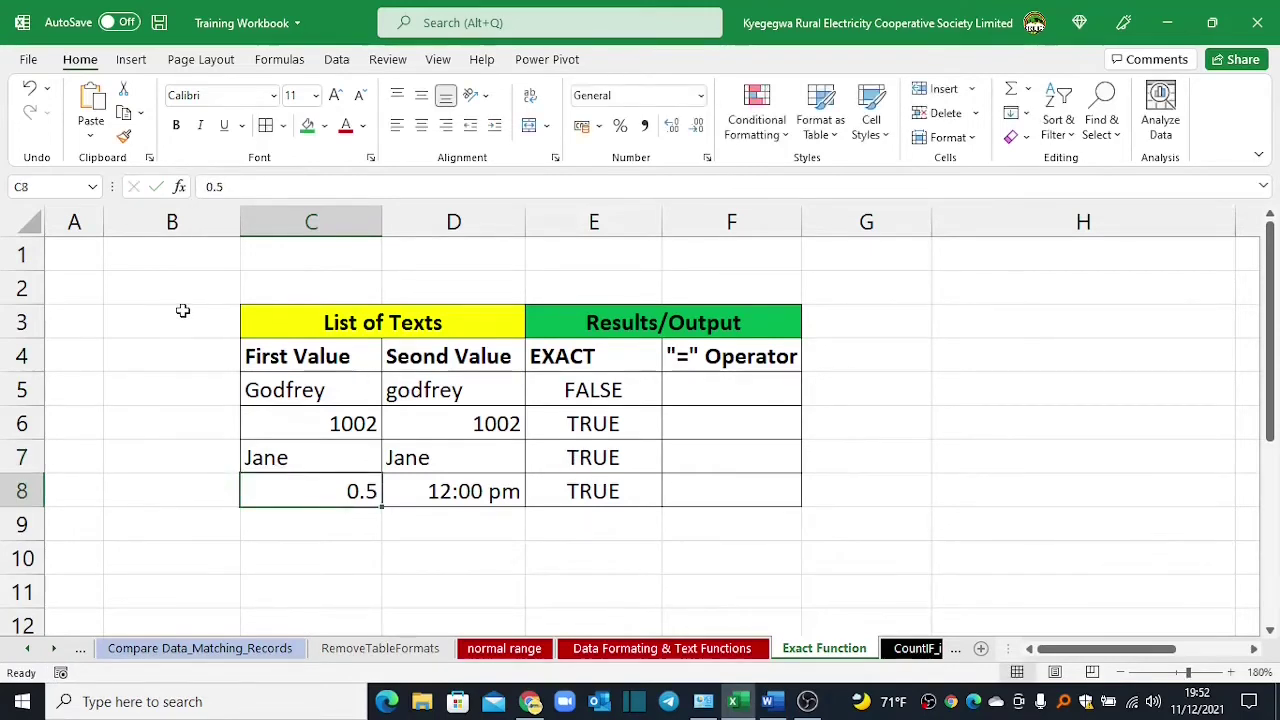
click(571, 456)
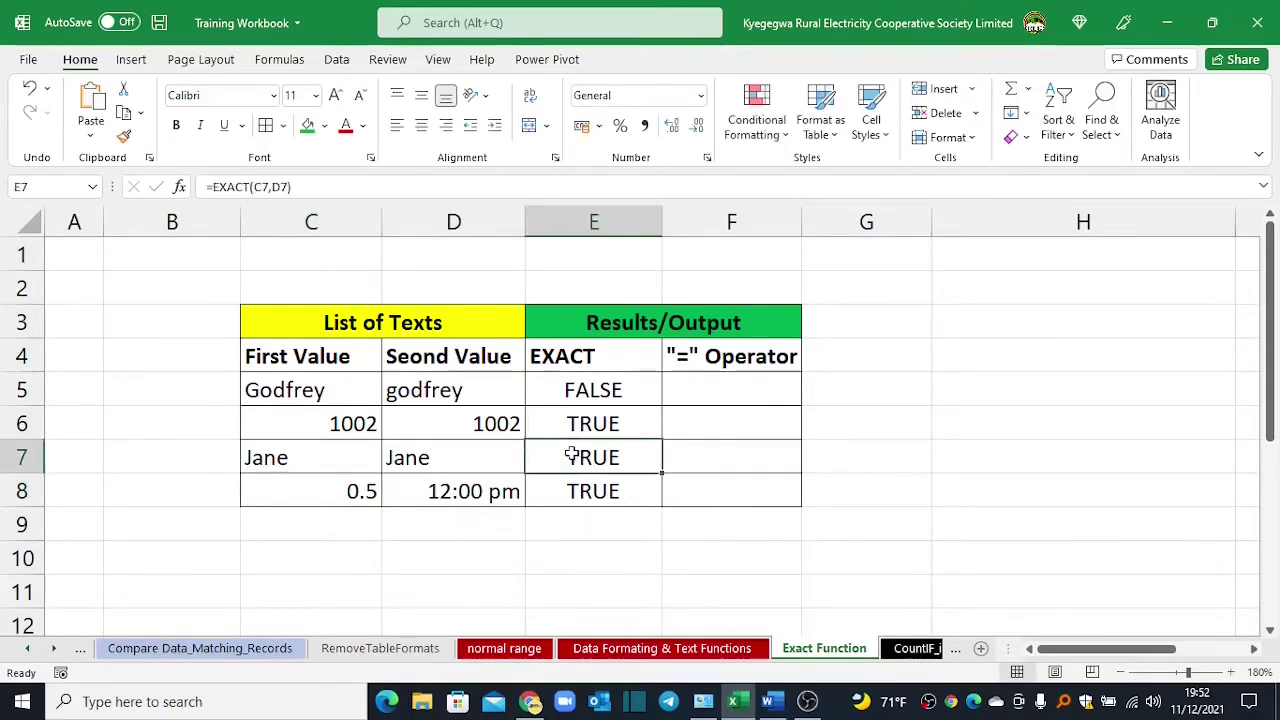
- Compare the decimal number in C8 and the time in D8 with the EXACT result in E8
click(281, 459)
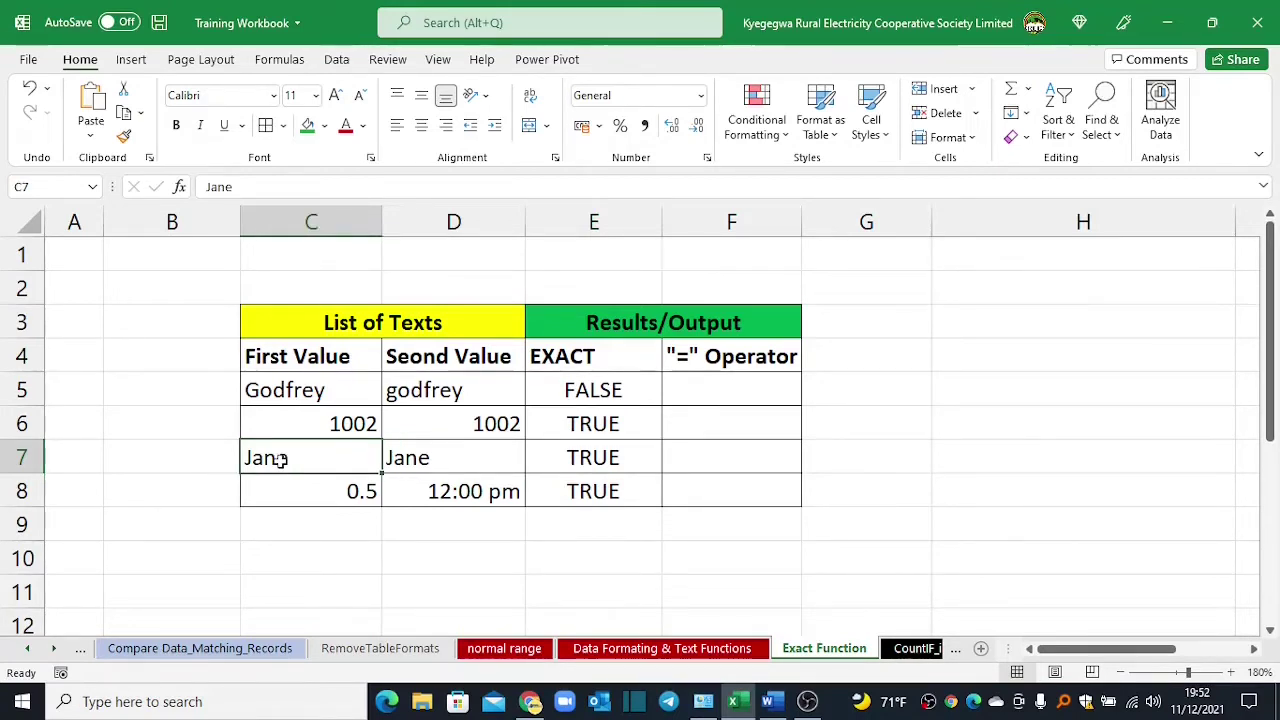
click(282, 490)
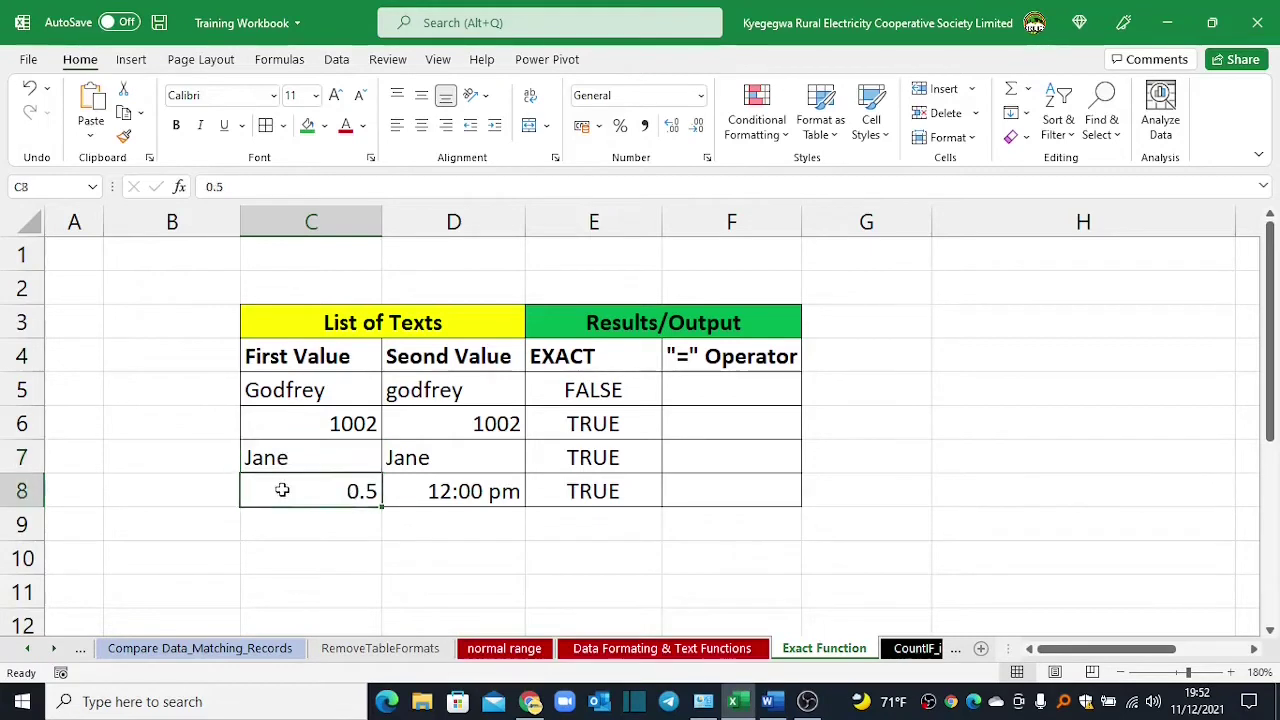
drag(306, 491, 414, 497)
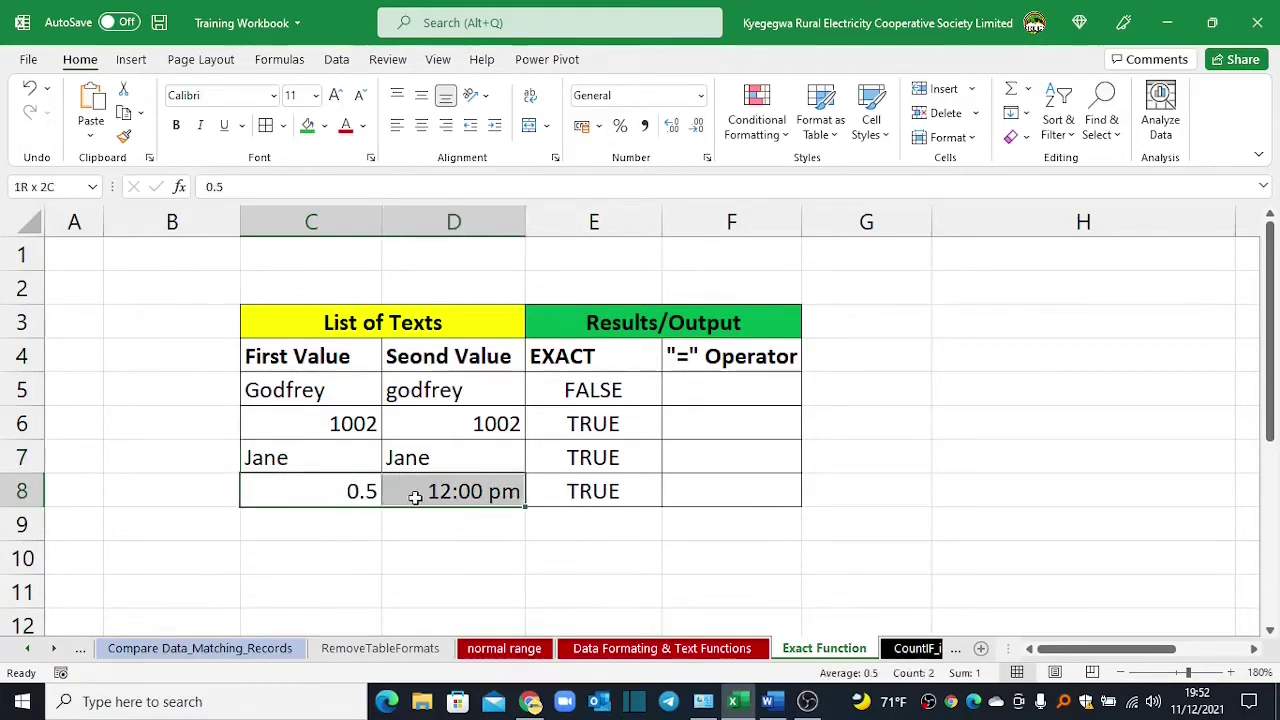
click(590, 492)
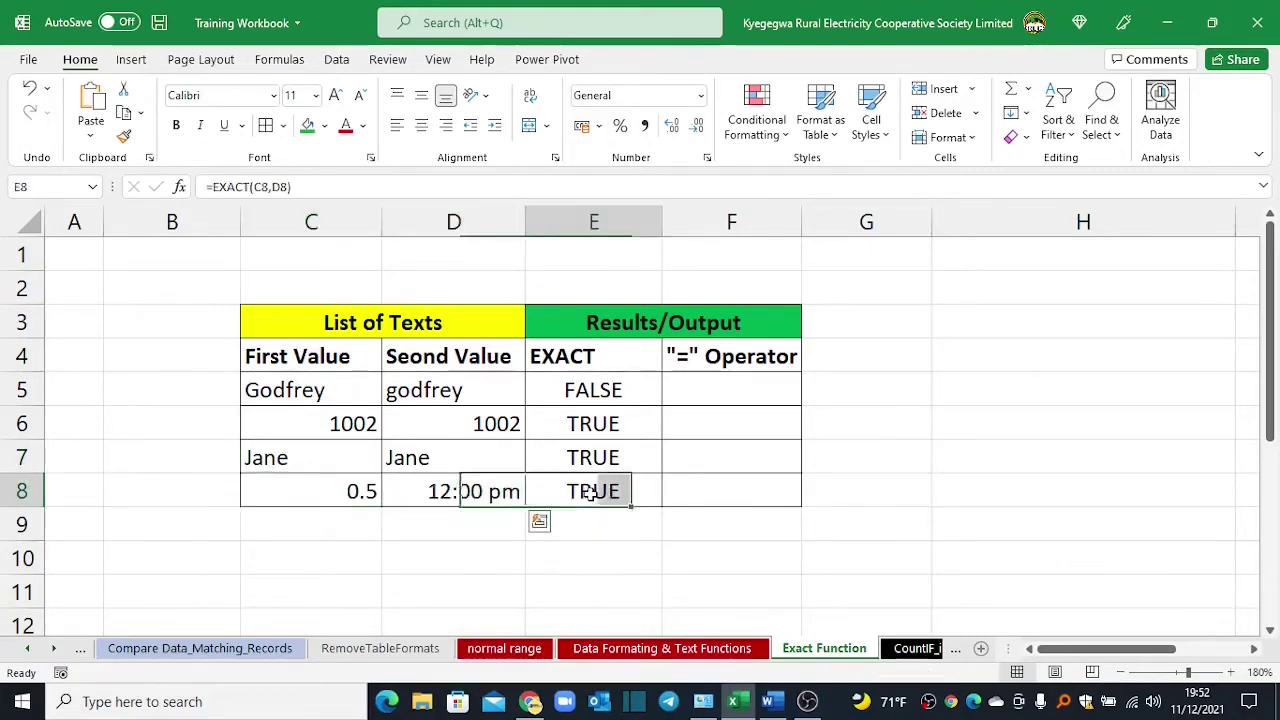
click(429, 491)
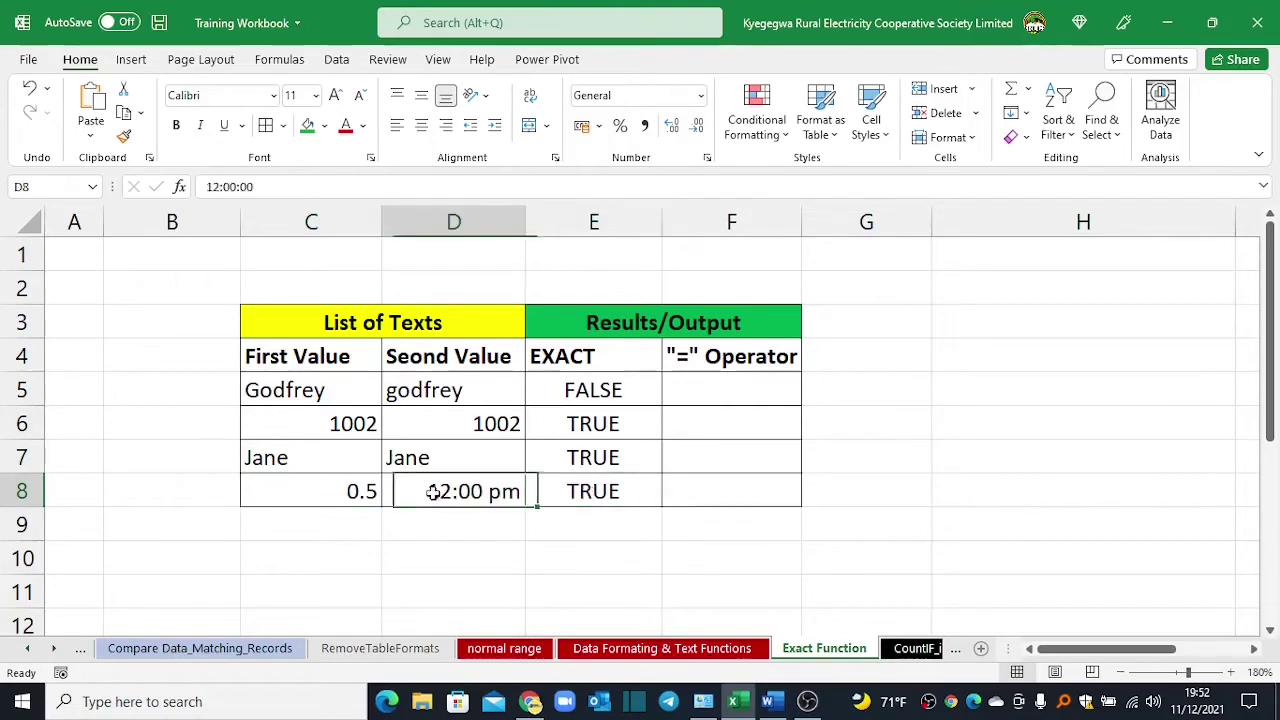
click(320, 491)
click(593, 492)
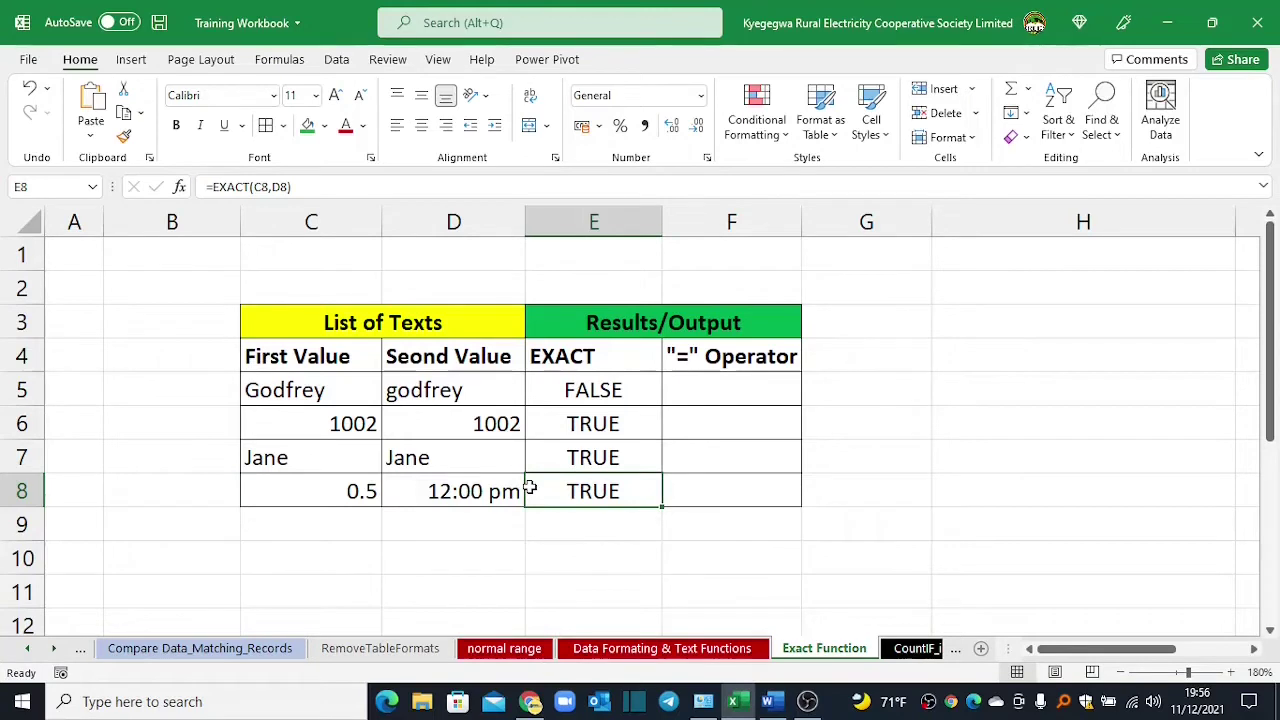
- Enter the sample dates 1/1/1900, 1/1/2000 and 2/3/1989 in cells D10 to D12 below the table
click(460, 490)
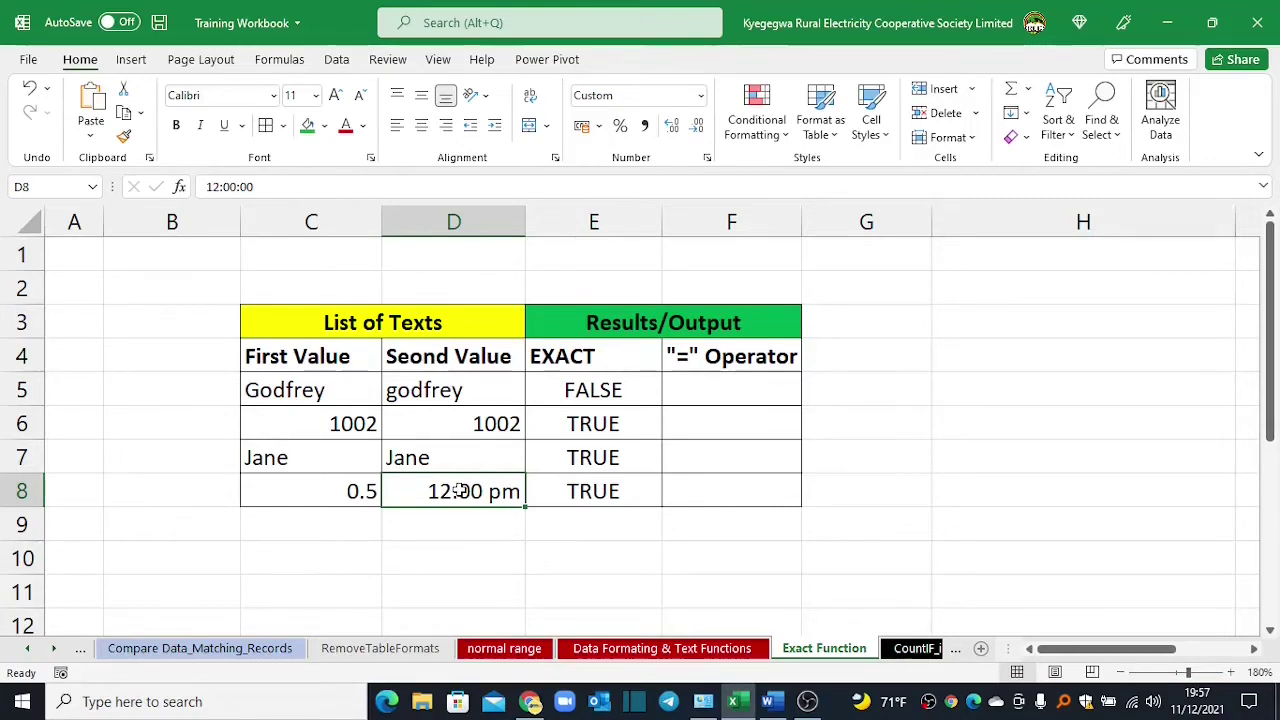
scroll(457, 490, down, 1)
click(431, 521)
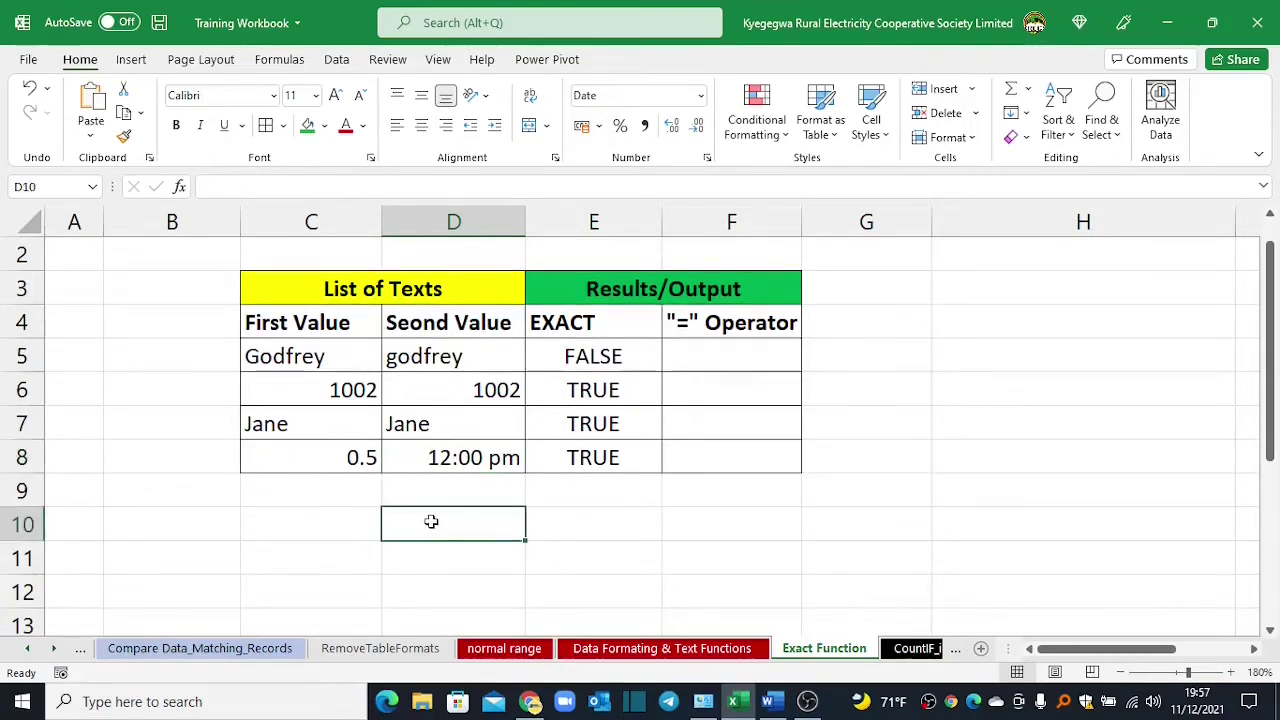
text(1)
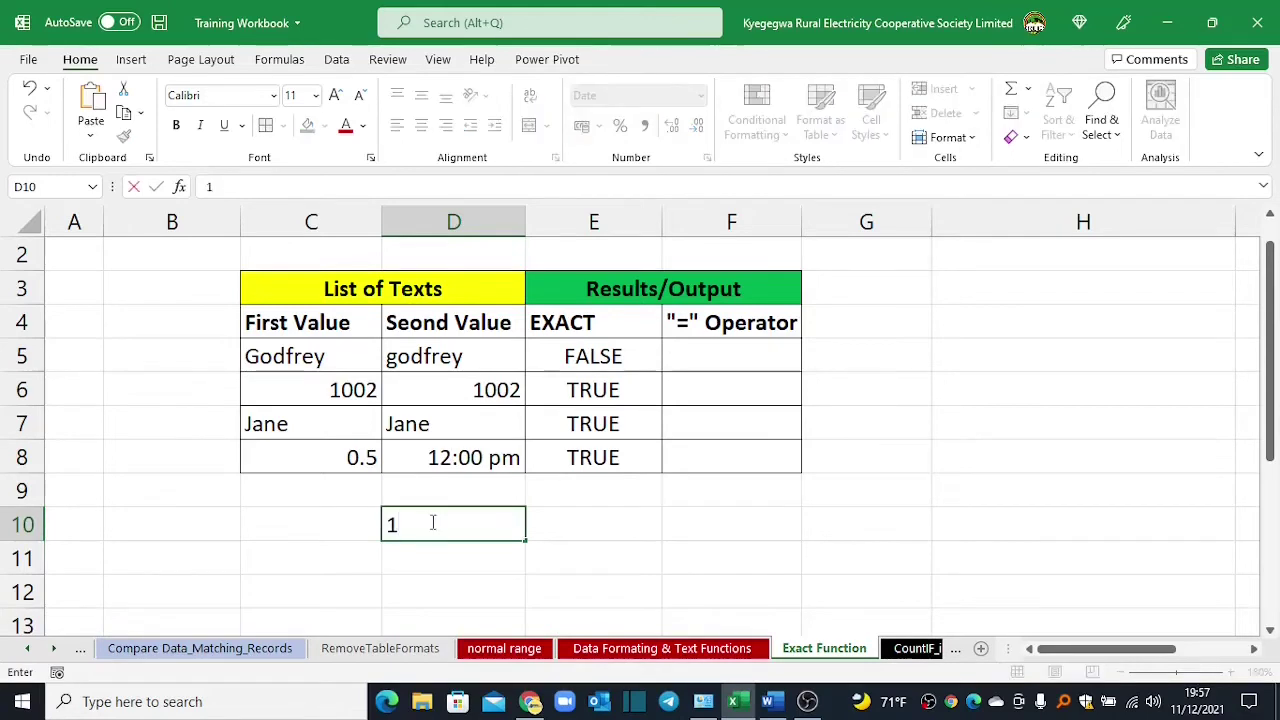
text(/1/1900)
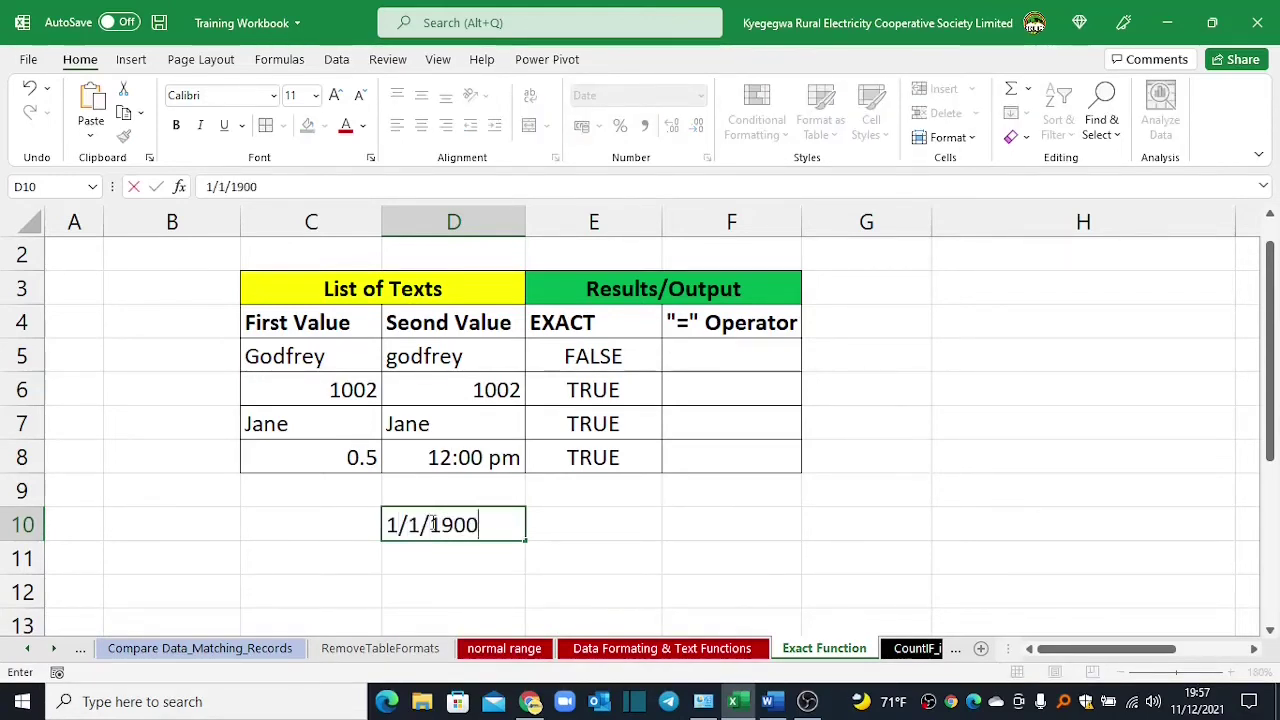
key(Return)
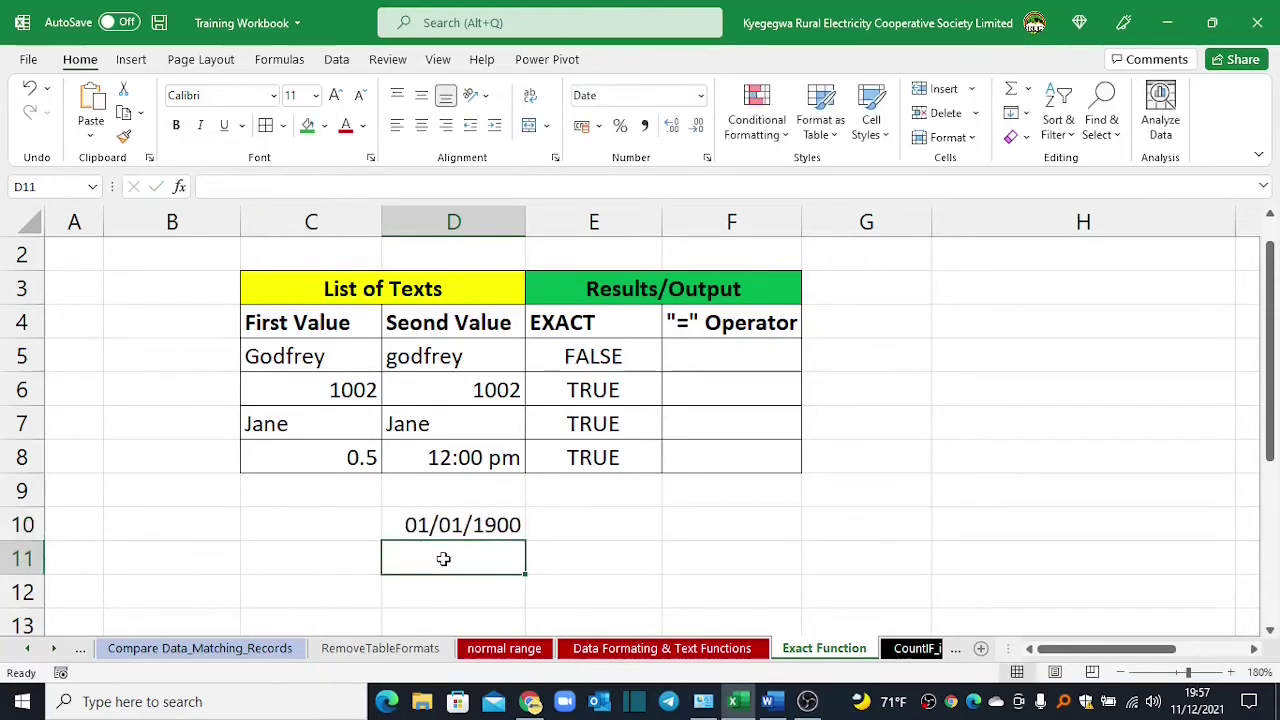
text(1/01/20)
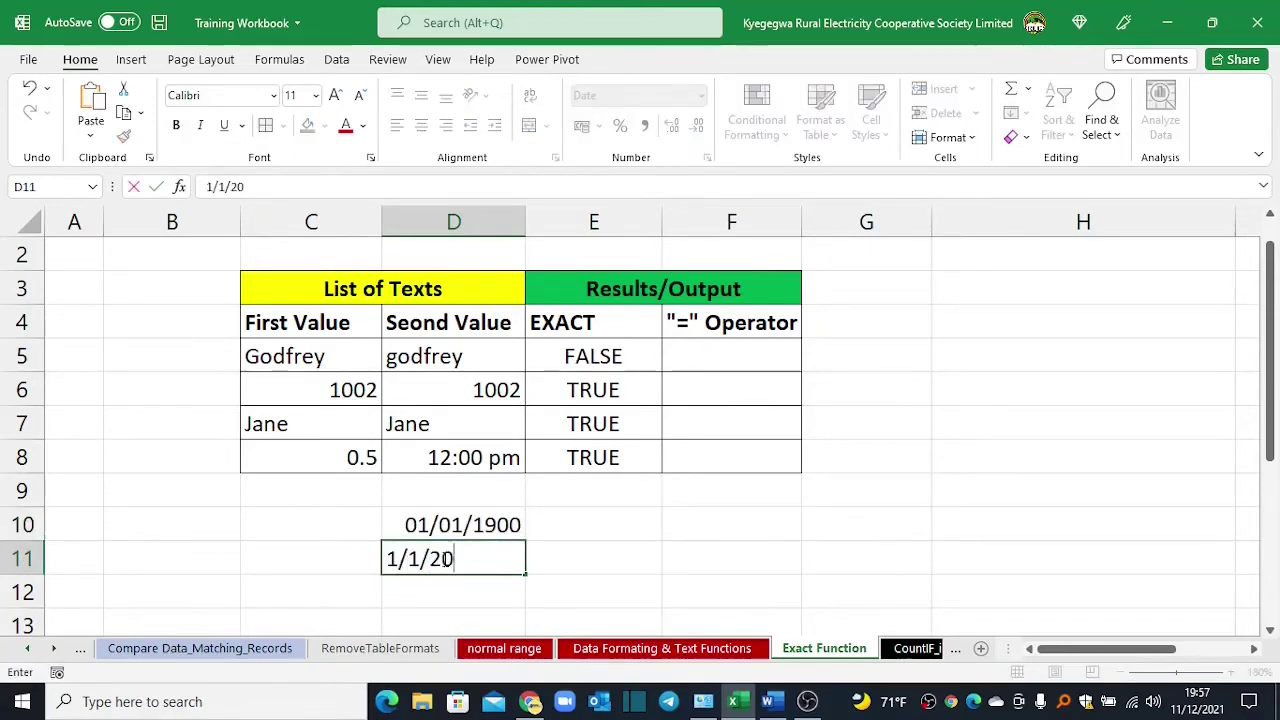
text(00)
key(Return)
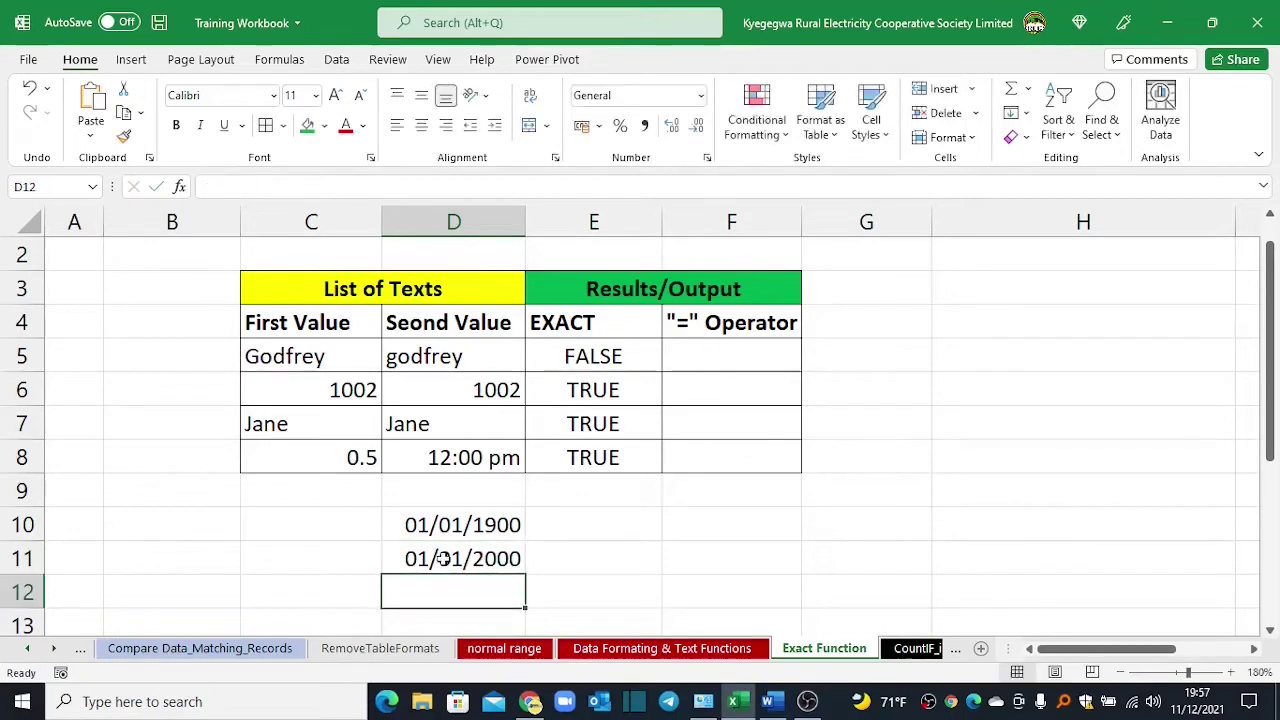
text(2/)
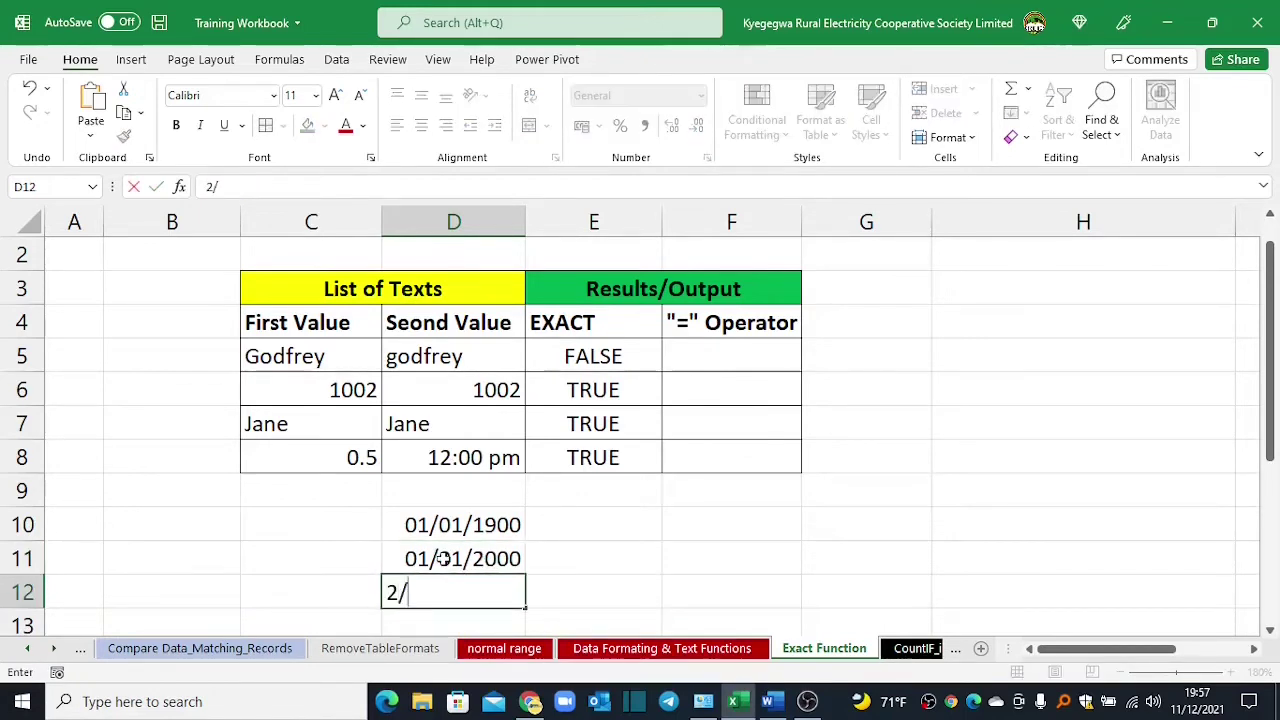
text(03/)
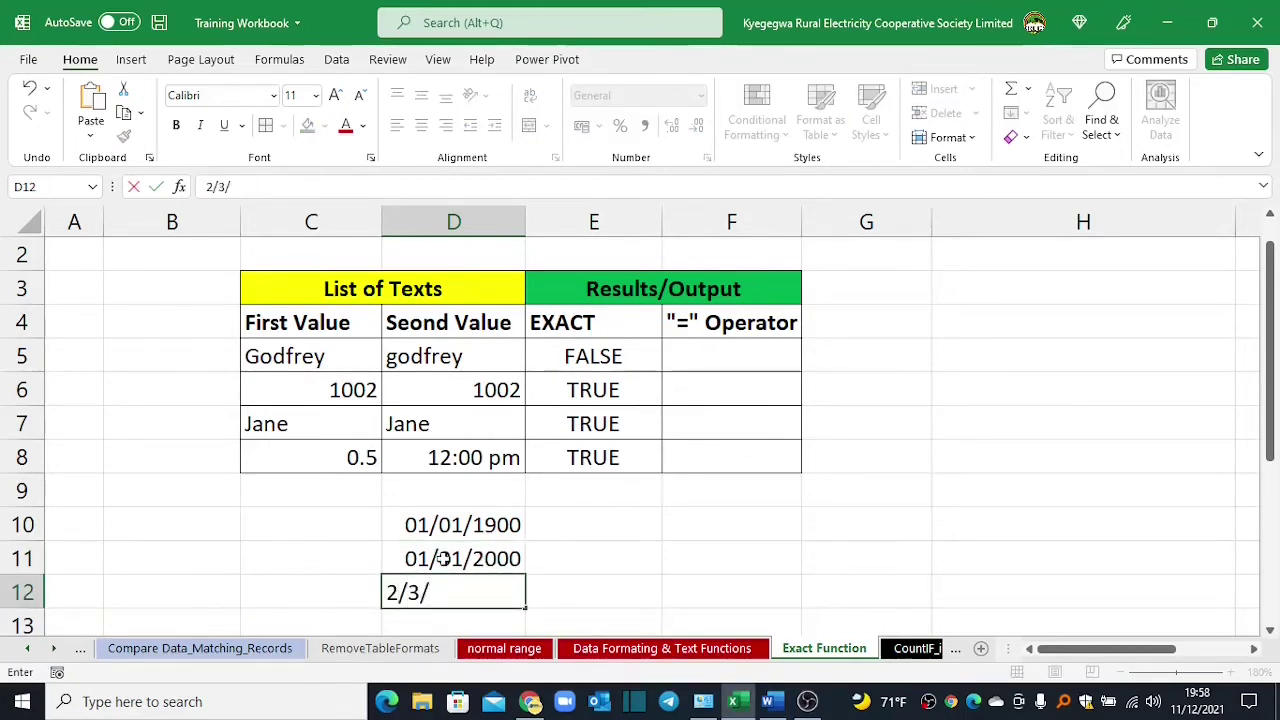
text(1989)
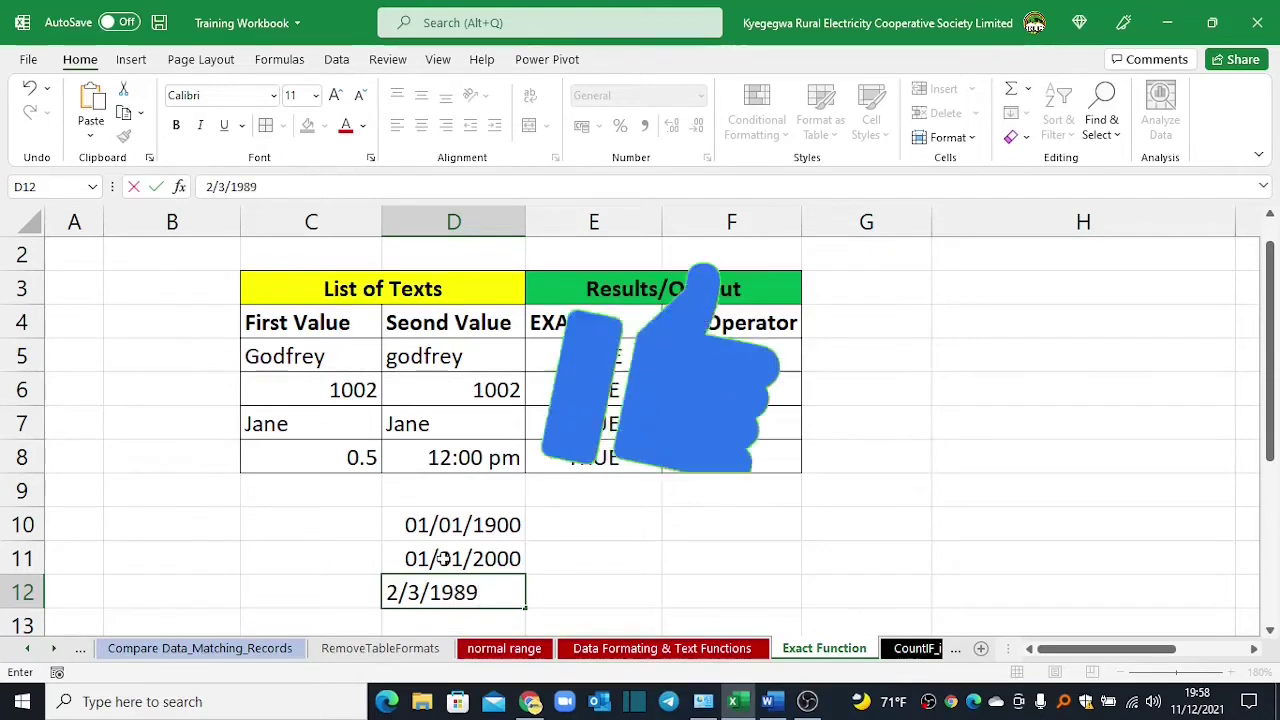
click(551, 533)
- Copy the three dates in D10:D12 into the adjacent cells E10:E12
drag(470, 527, 492, 592)
key(ctrl+c)
click(580, 525)
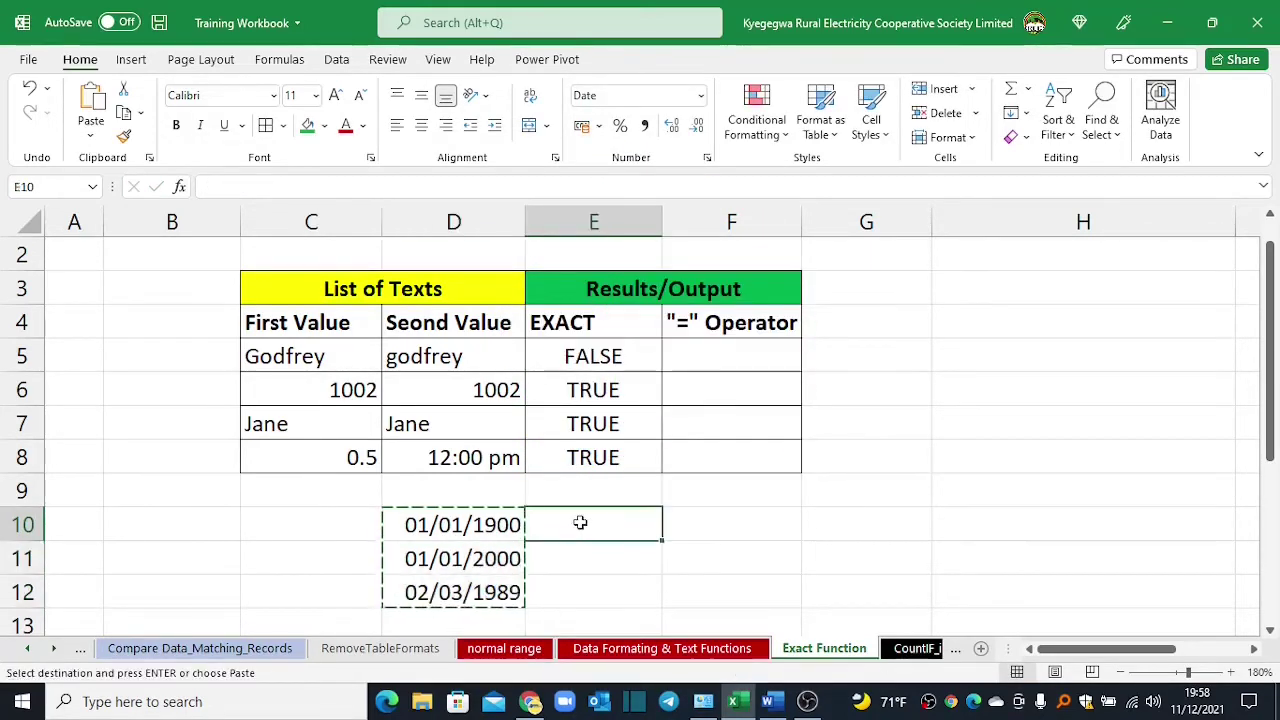
key(ctrl+v)
click(671, 543)
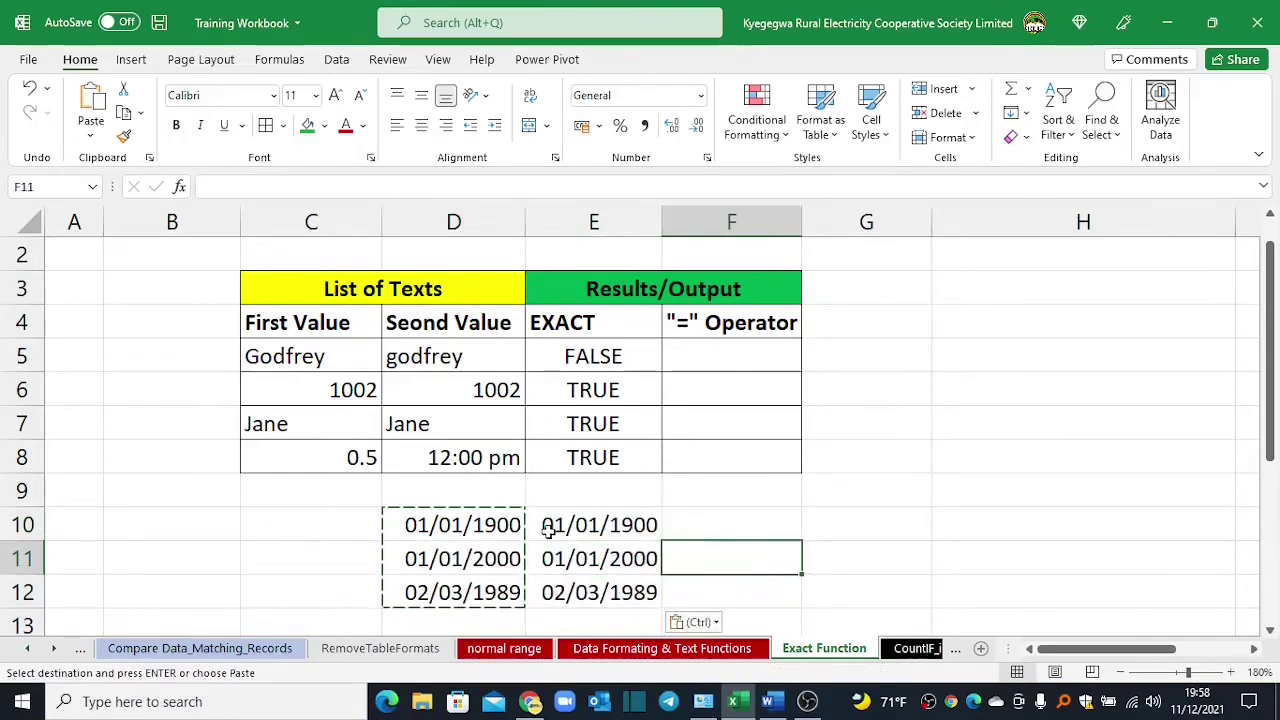
double_click(729, 520)
- Apply the General number format to the copied dates in E10:E12
drag(592, 522, 592, 592)
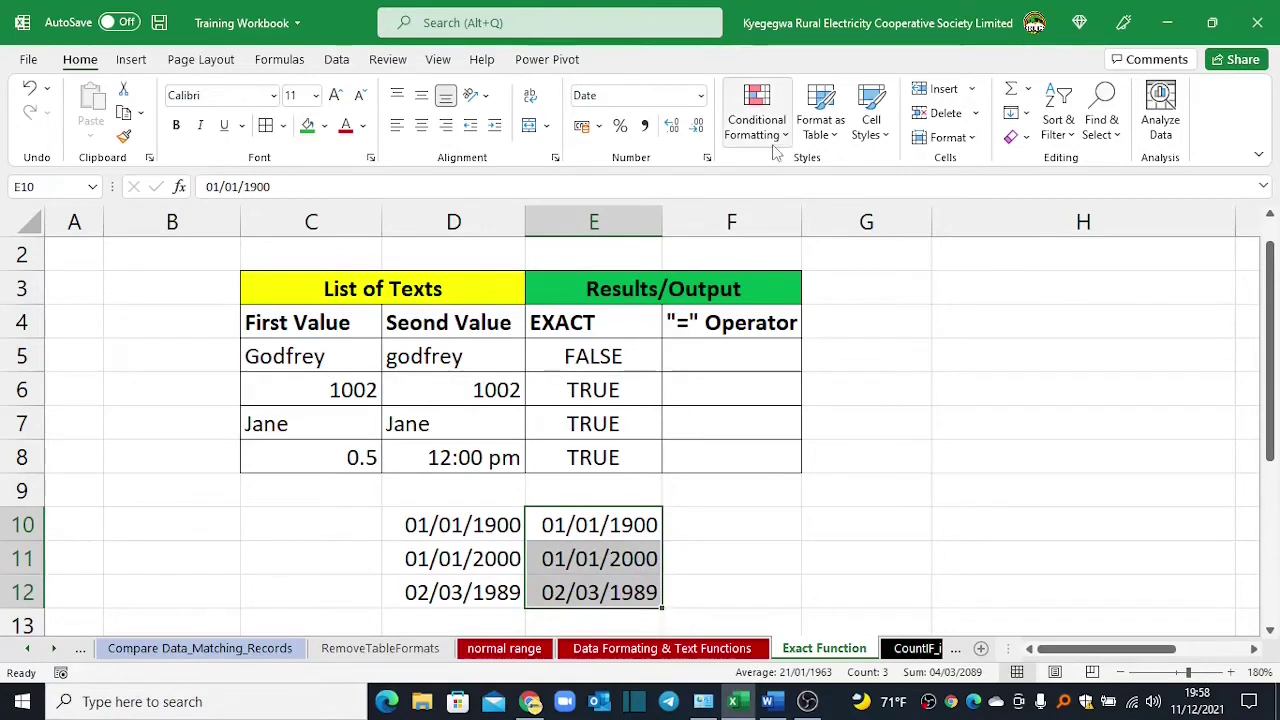
click(701, 95)
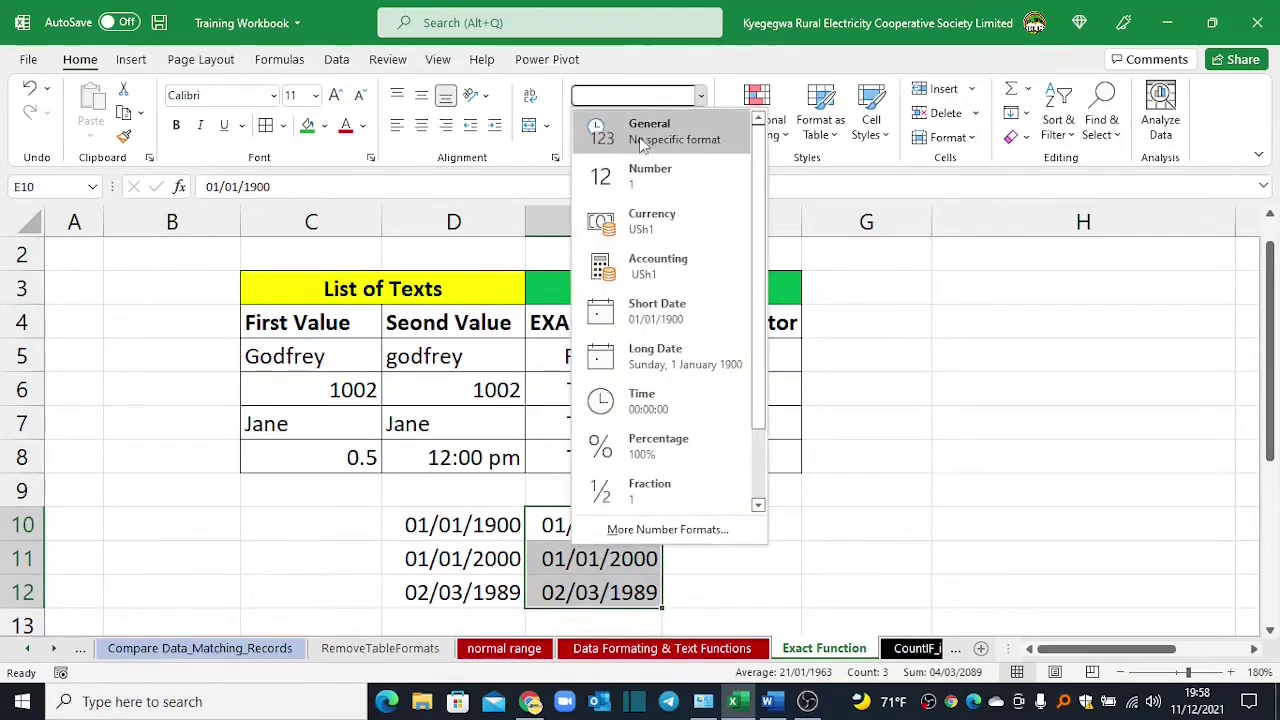
click(639, 137)
click(731, 523)
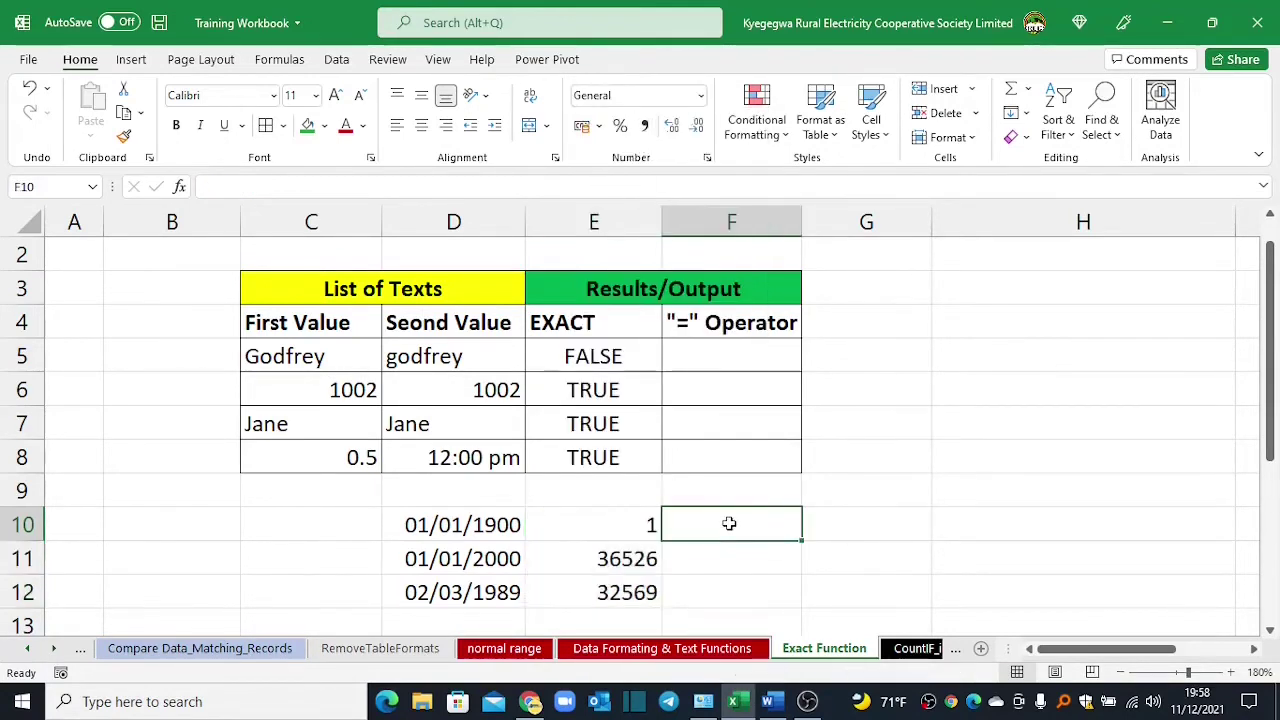
- Compare the serial numbers in E10:E12 with the corresponding dates in D10:D12, counting from the first date
click(591, 525)
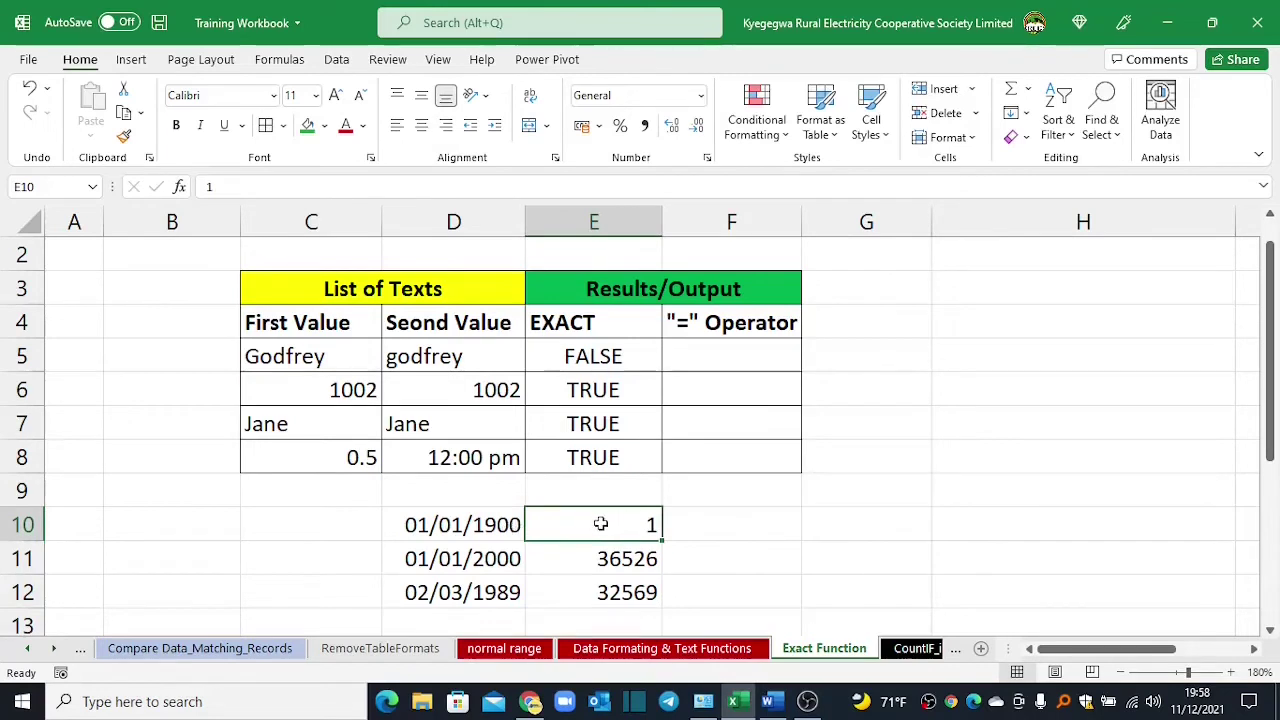
click(425, 525)
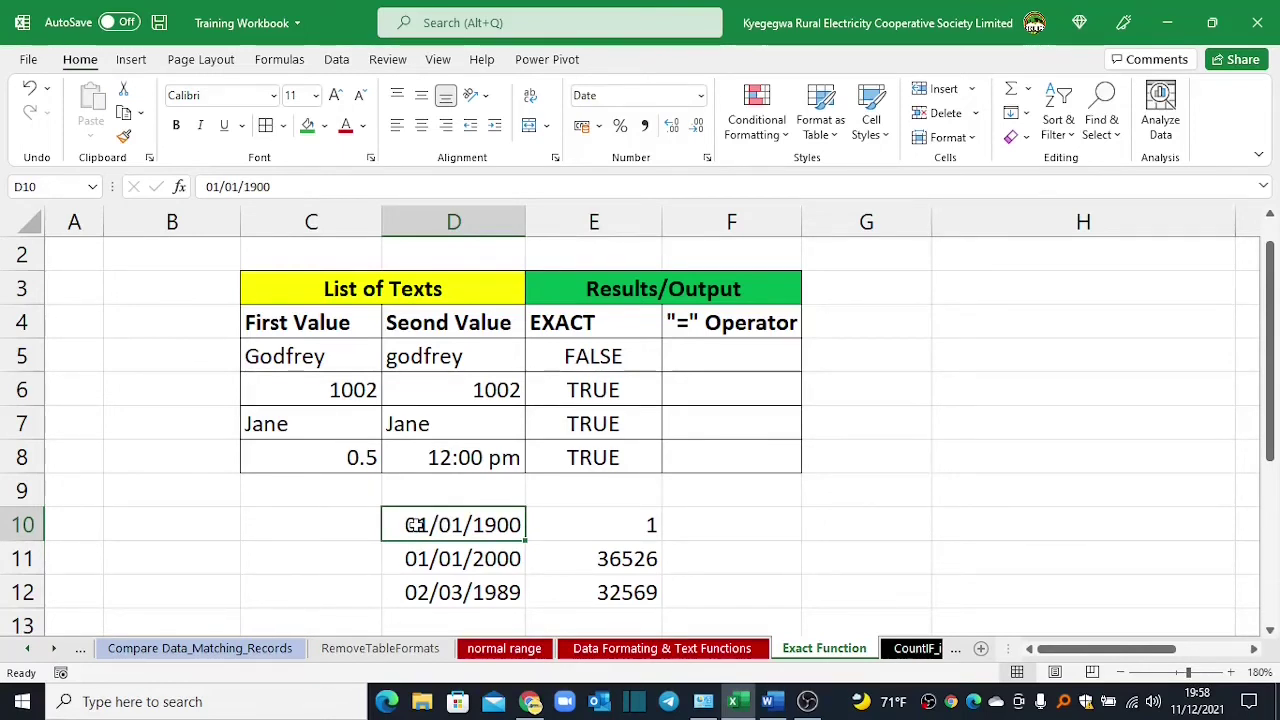
click(580, 560)
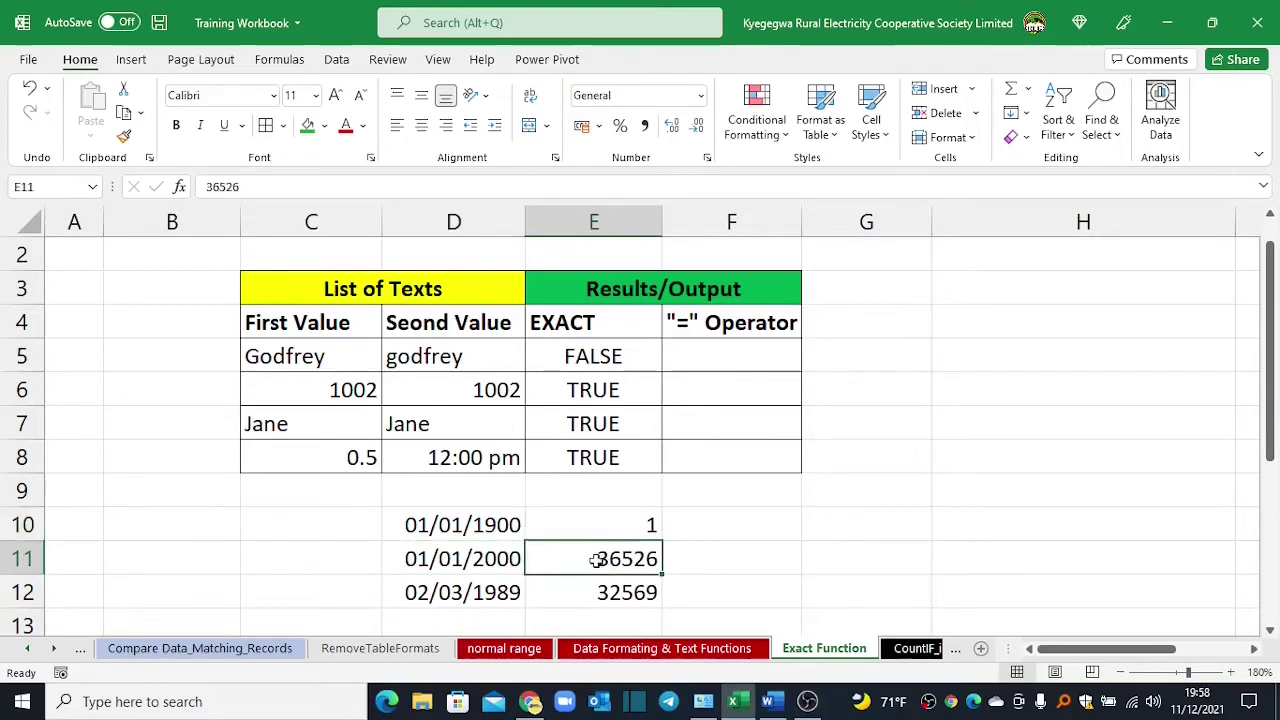
click(418, 561)
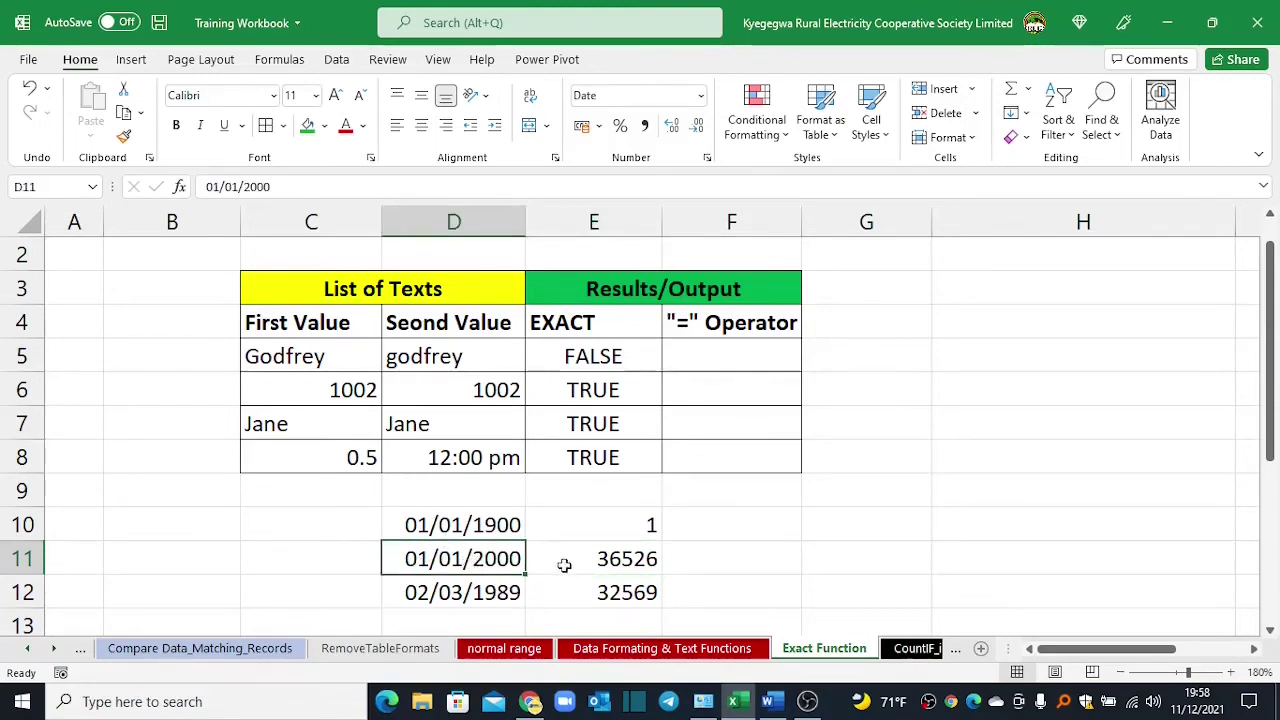
click(591, 595)
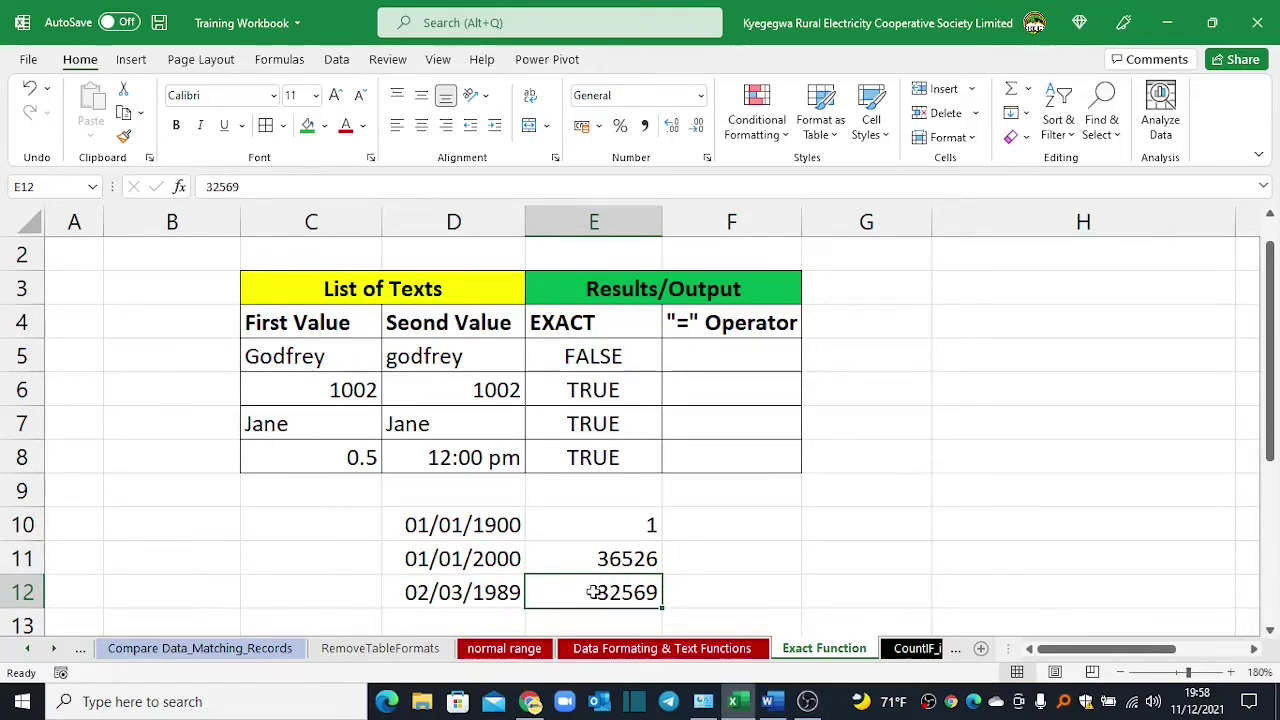
click(433, 528)
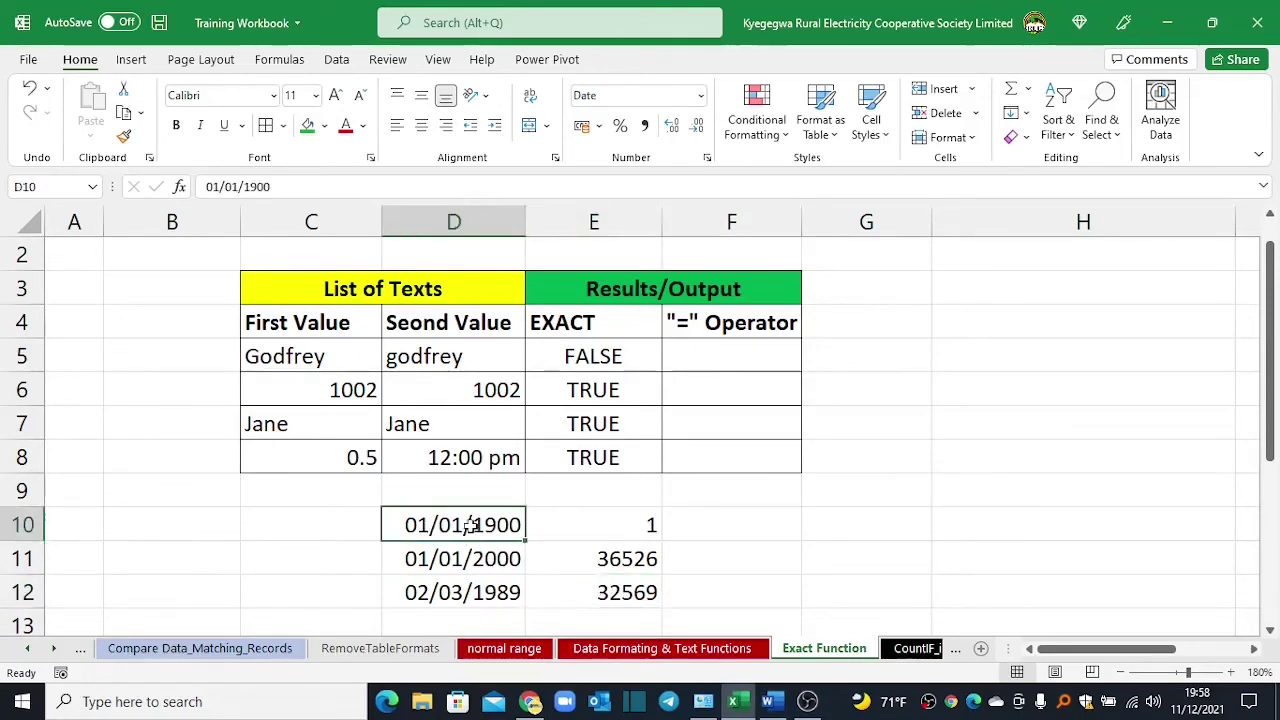
click(441, 594)
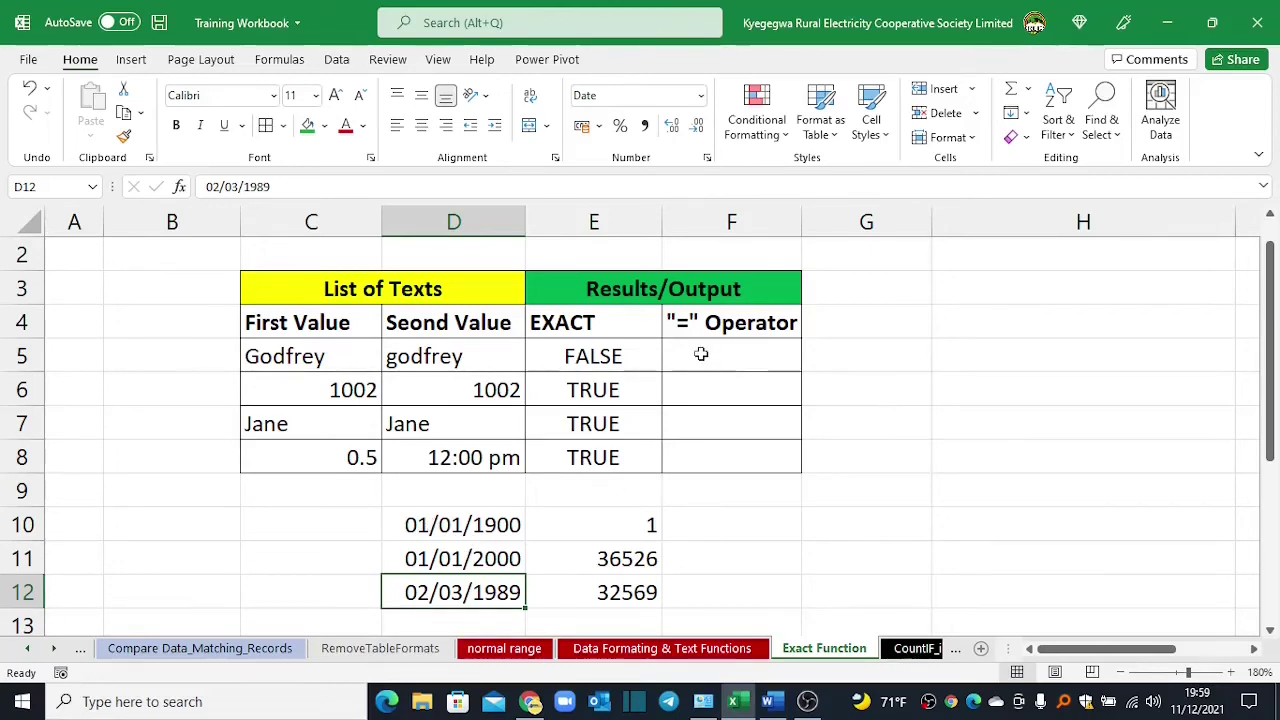
click(970, 378)
- Enter the formula =C5=D5 in F5 under the "=" Operator heading and fill it down to F8
click(743, 354)
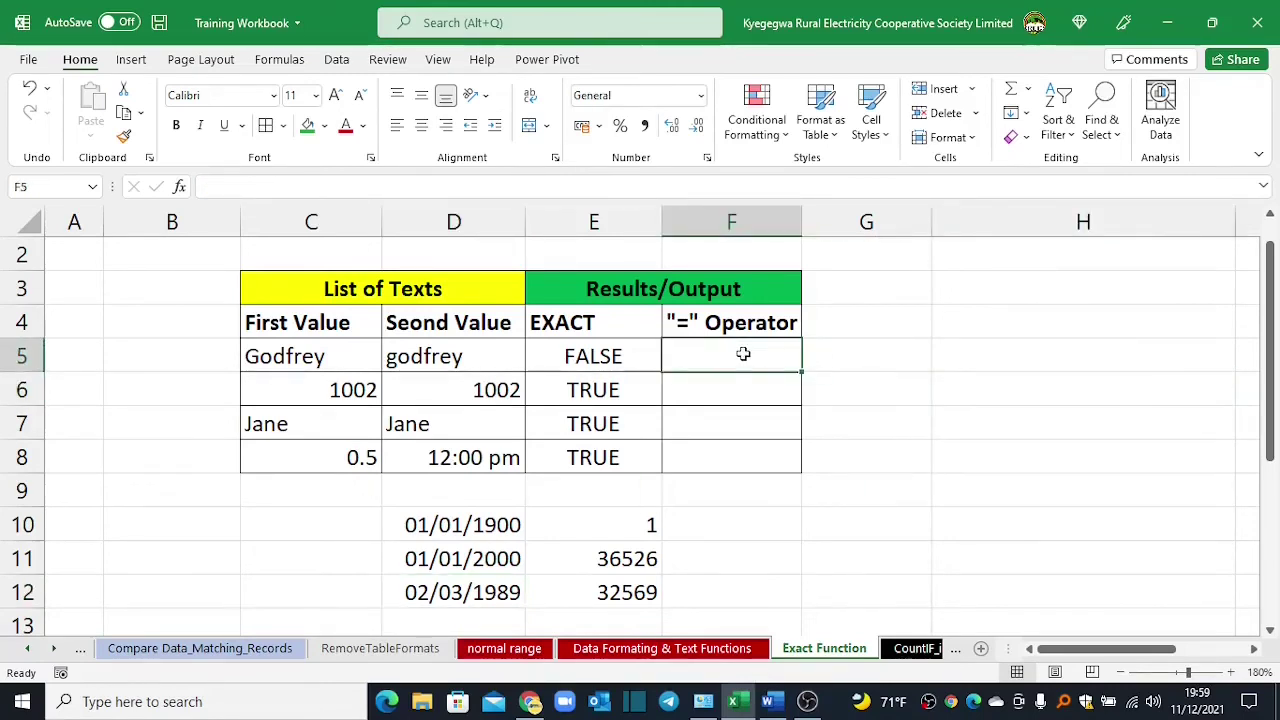
text(=)
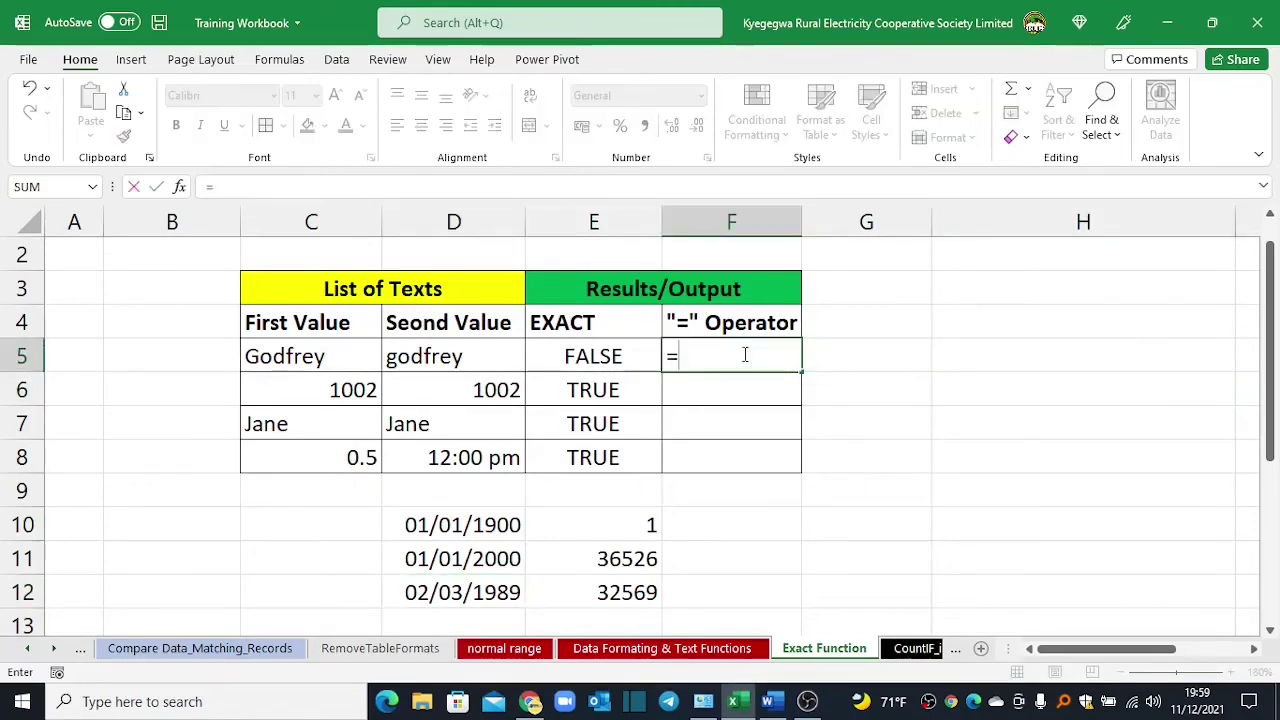
click(312, 352)
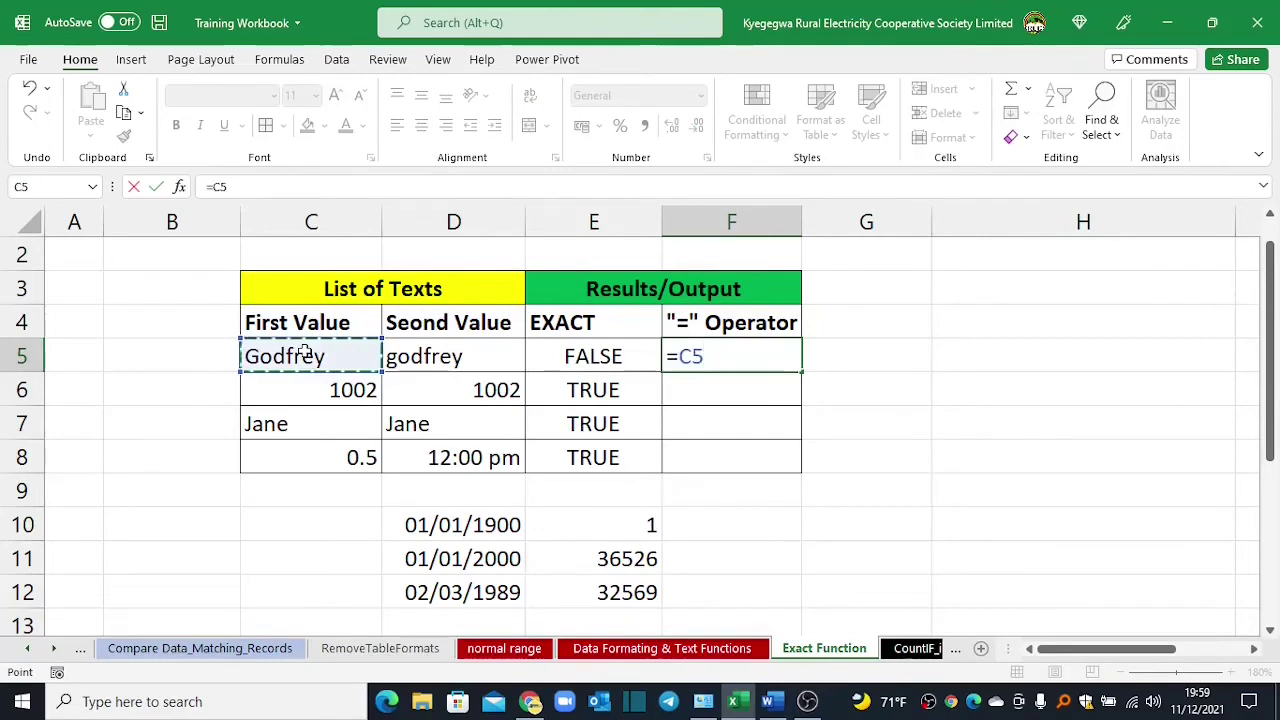
text(=)
click(423, 352)
key(Return)
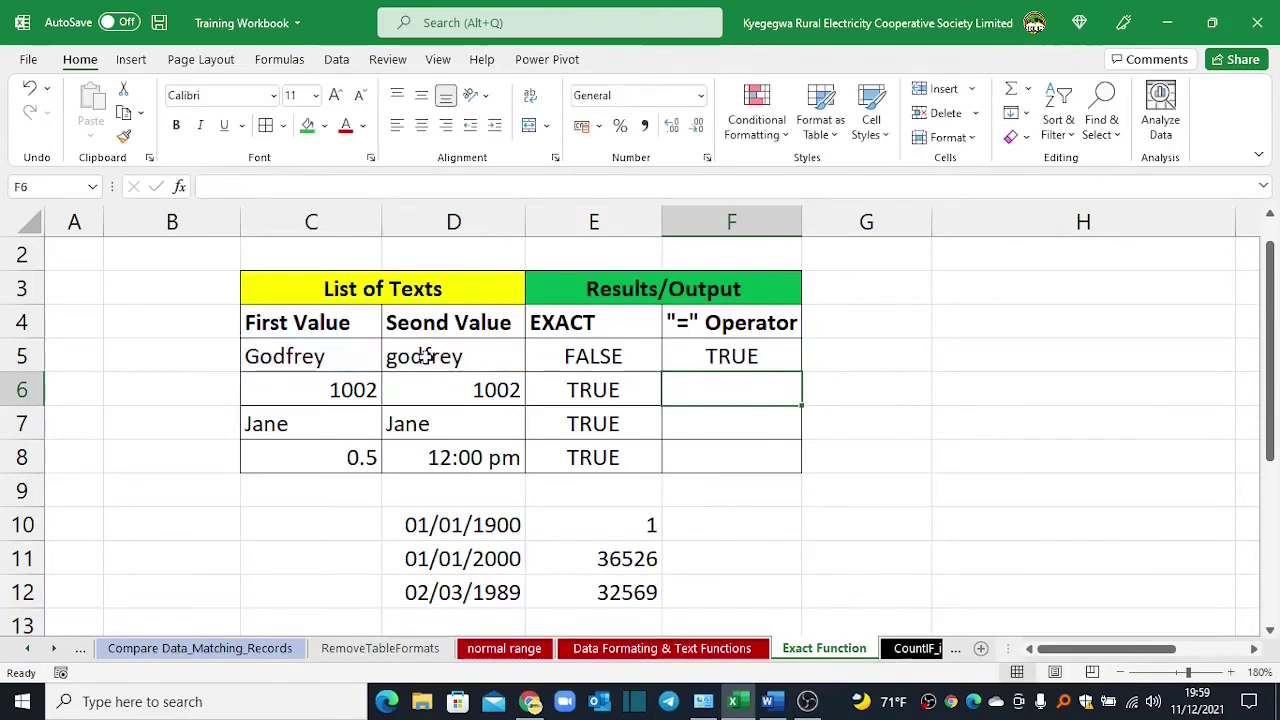
click(722, 356)
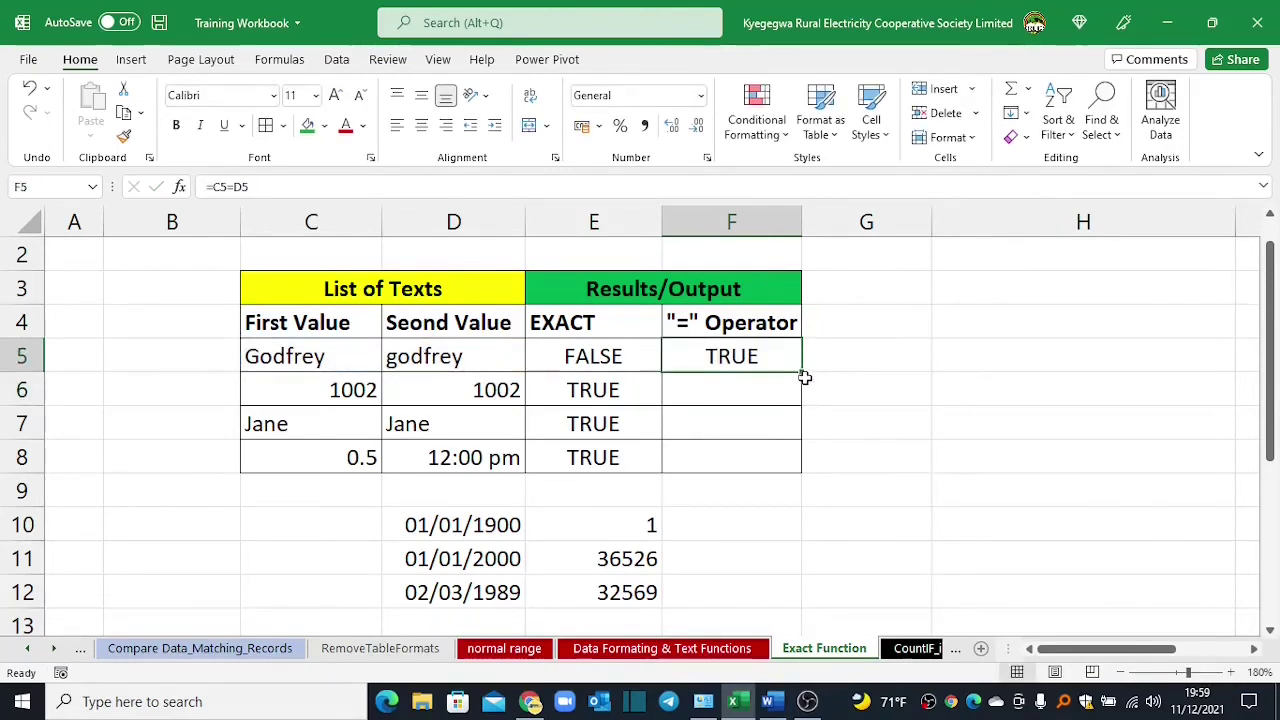
drag(803, 374, 800, 462)
- Compare the letter case of the texts in C5 and D5 with the "=" operator result in F5
click(703, 360)
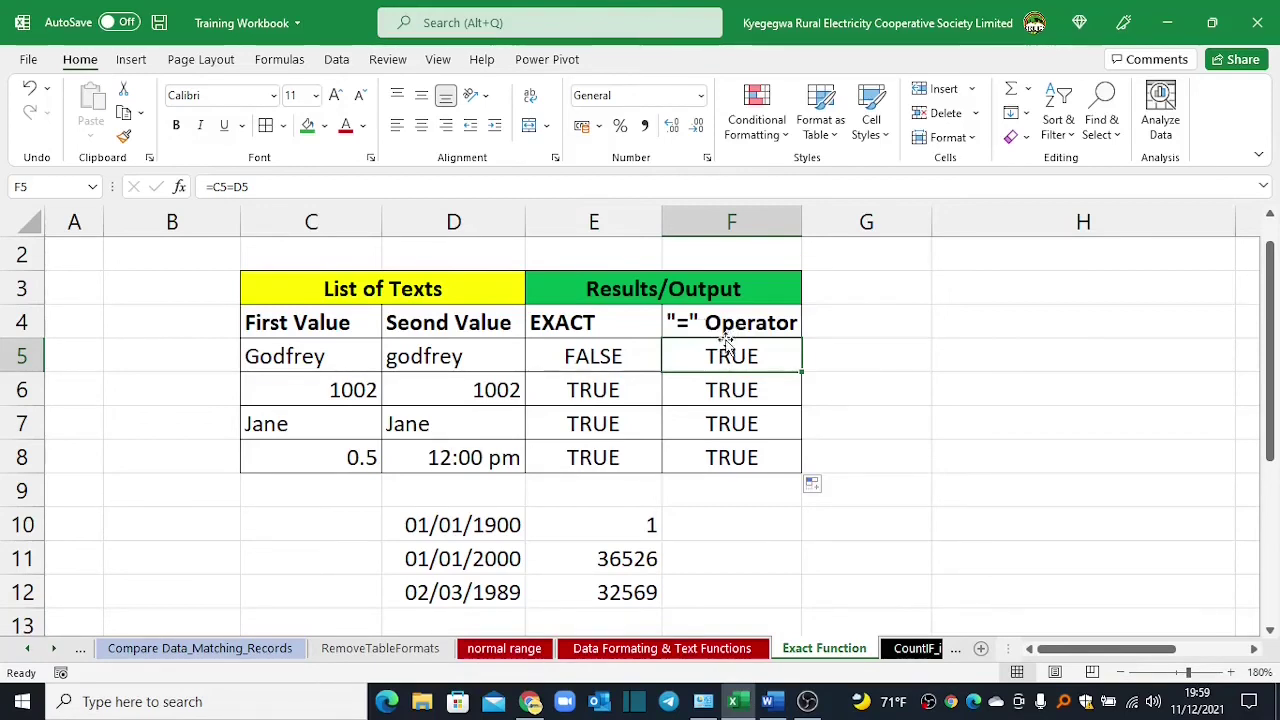
click(338, 356)
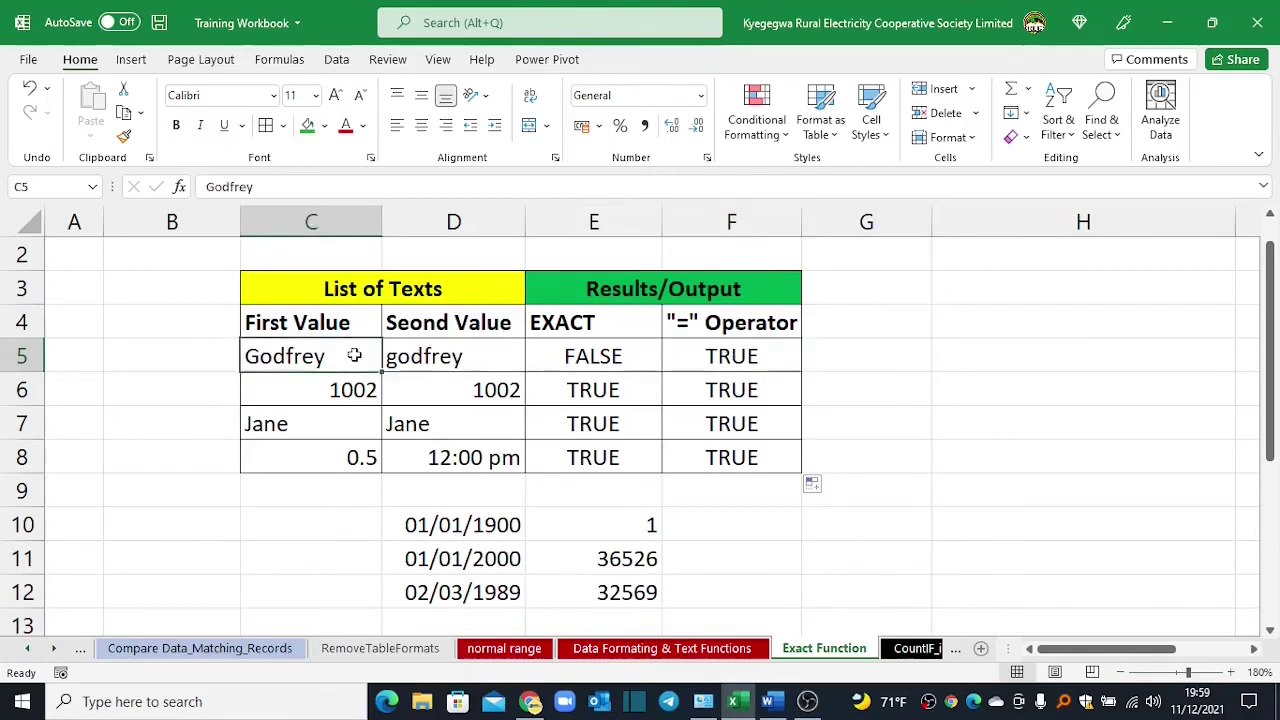
click(411, 350)
click(303, 355)
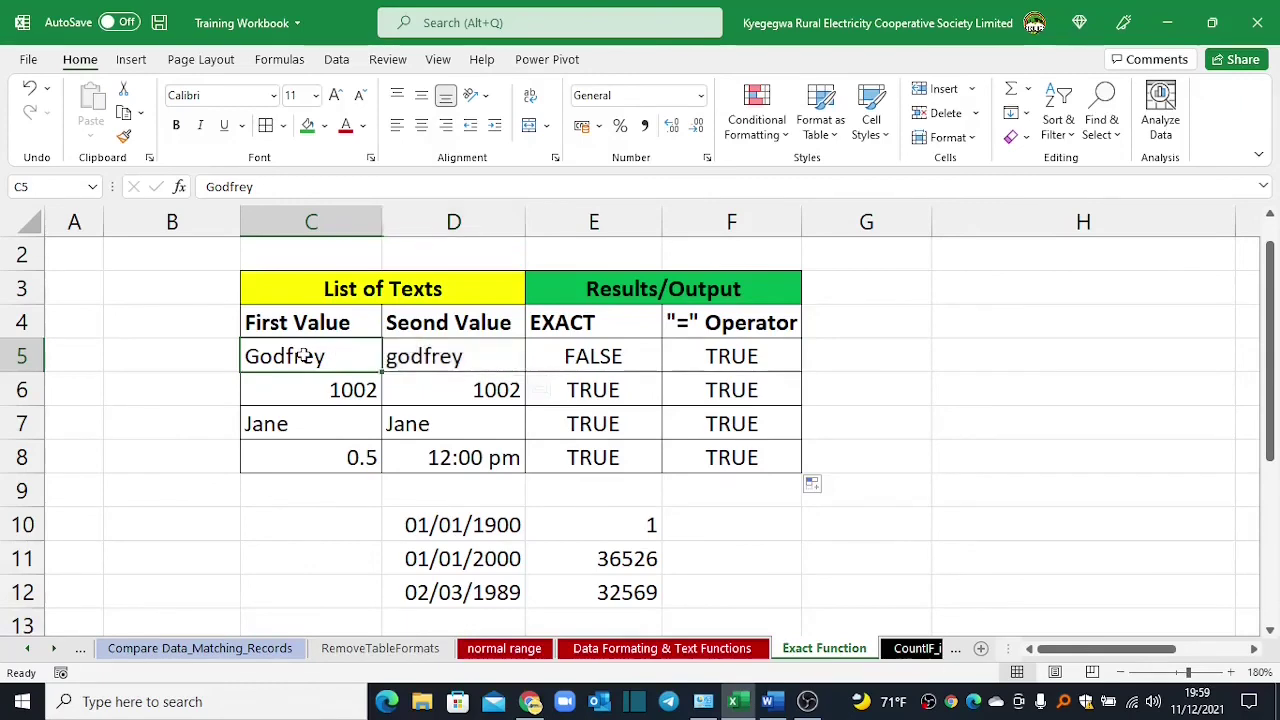
drag(287, 356, 408, 360)
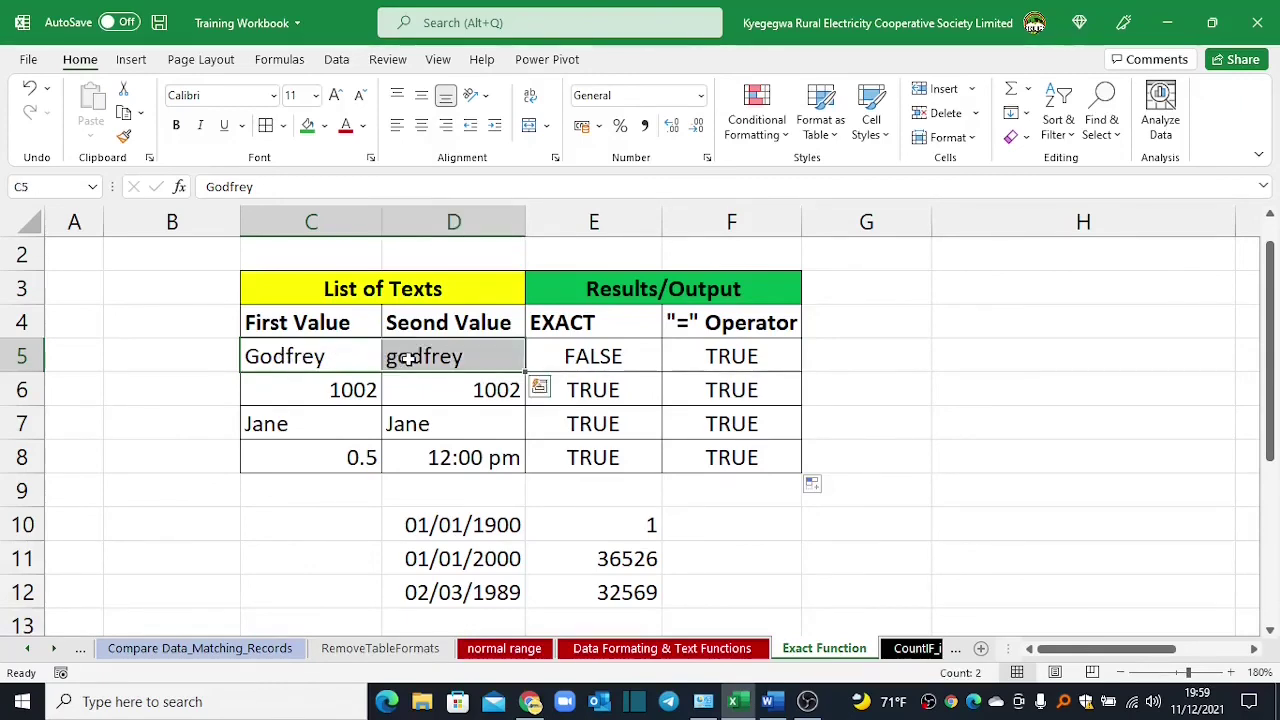
click(722, 350)
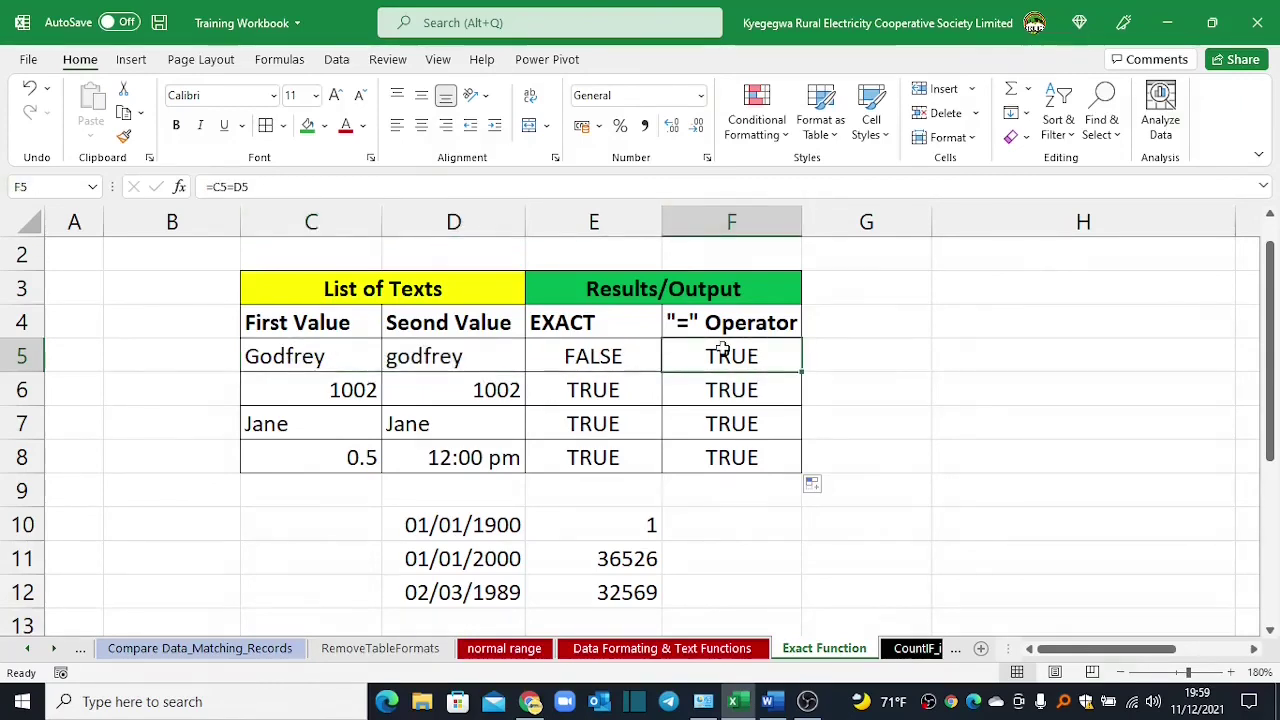